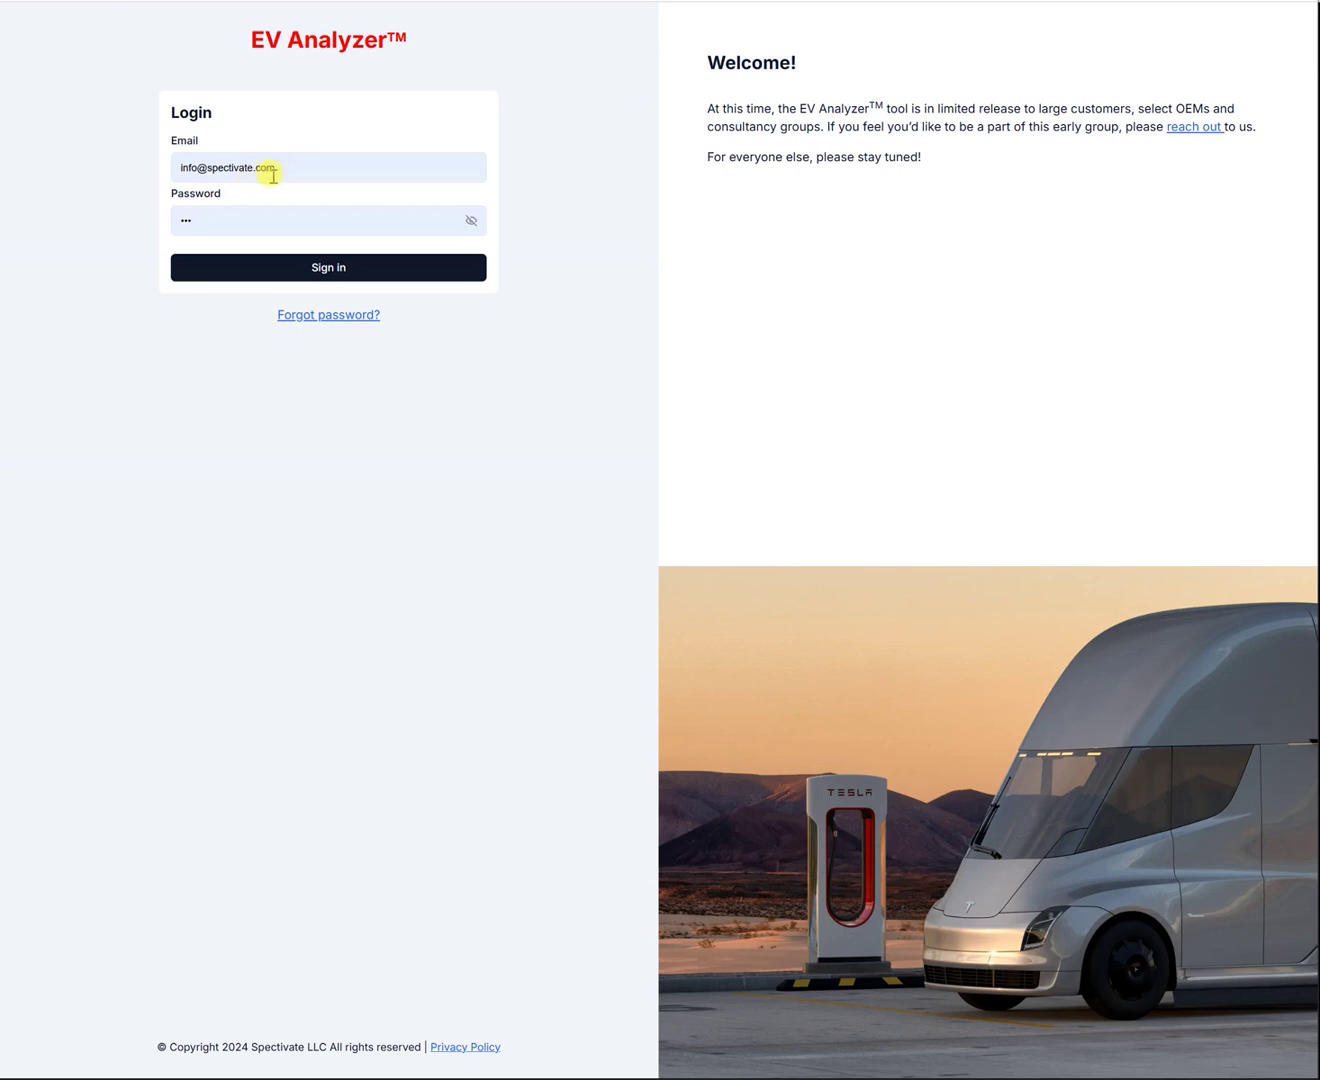
Sign in to the account with the prefilled login credentials.
{"action": "left_click", "coordinate": [330, 273]}
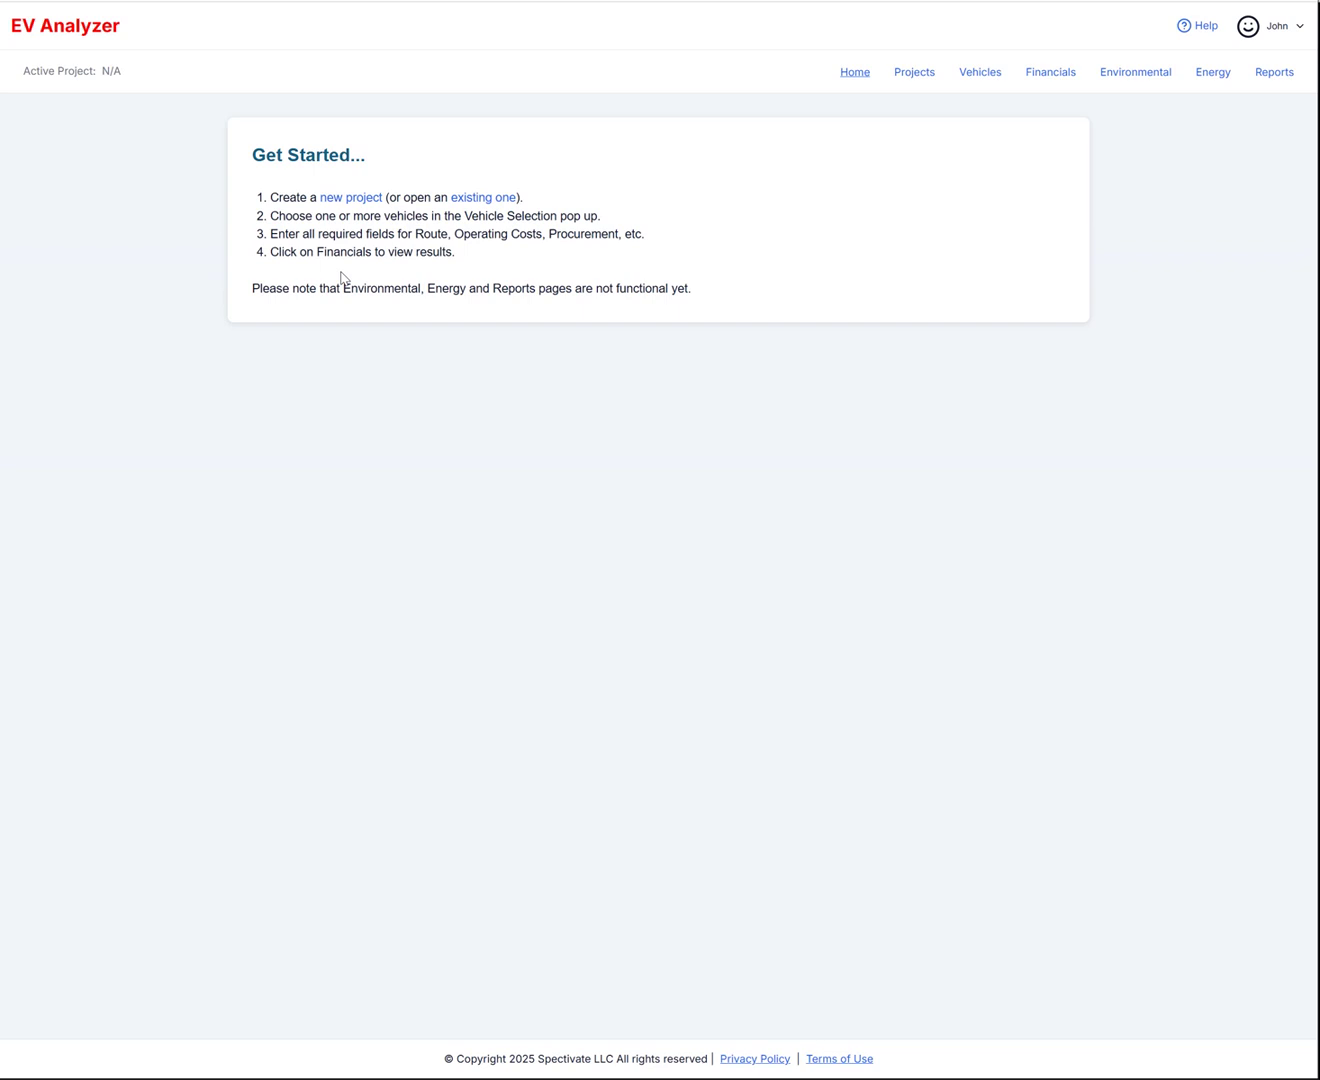
{"action": "left_click", "coordinate": [299, 216]}
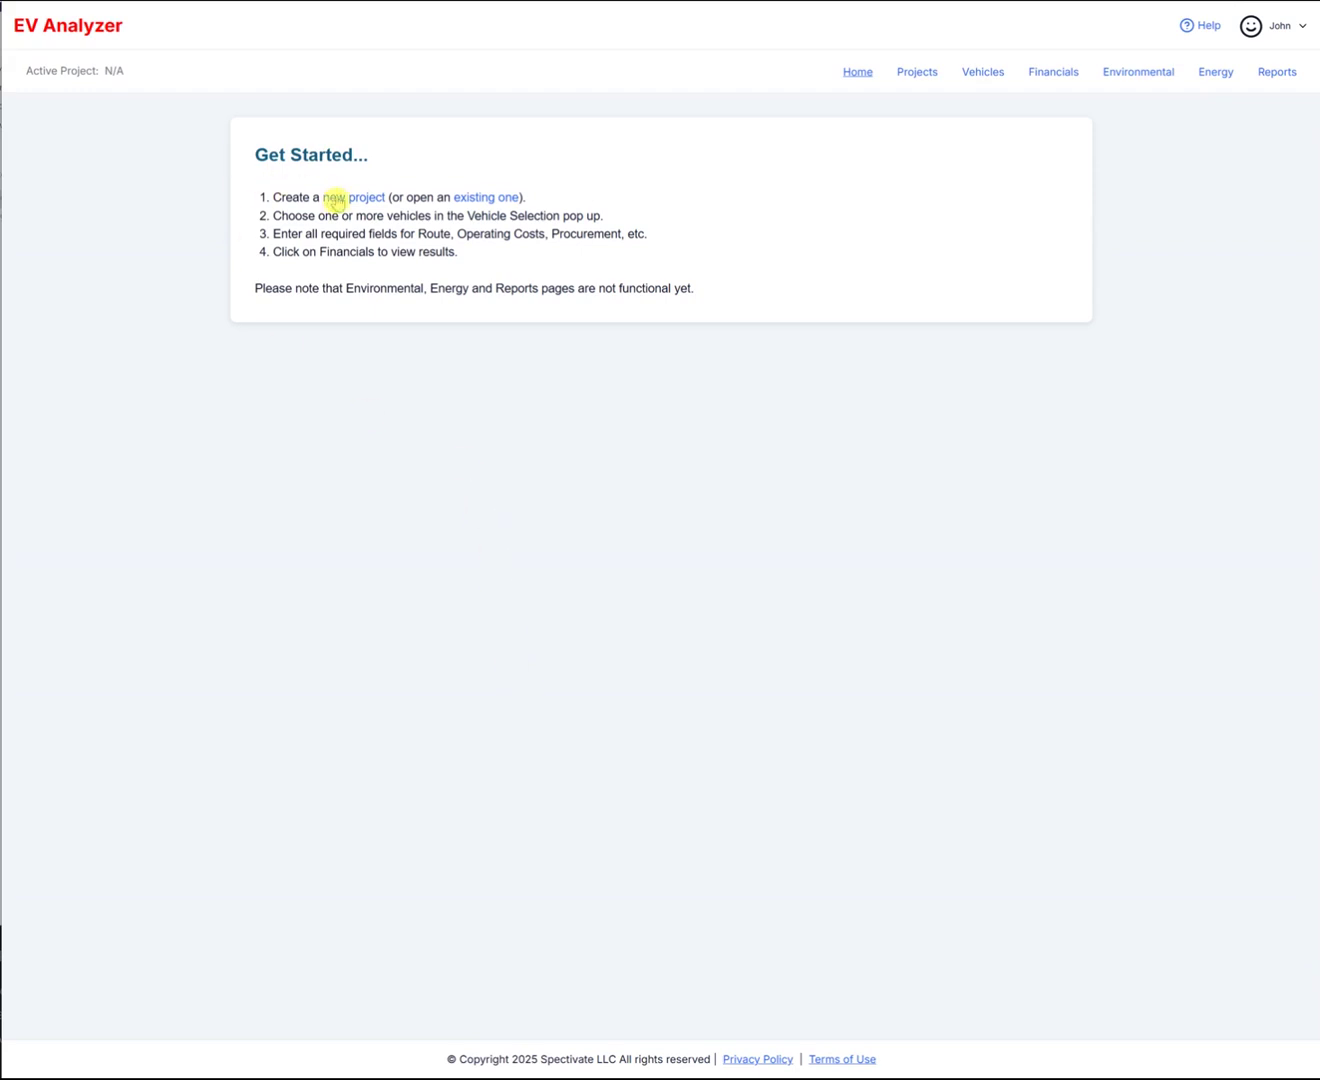
Start a new project named "Tesla TCO Analysis" with the description "My new Tesla TCO".
{"action": "left_click", "coordinate": [357, 203]}
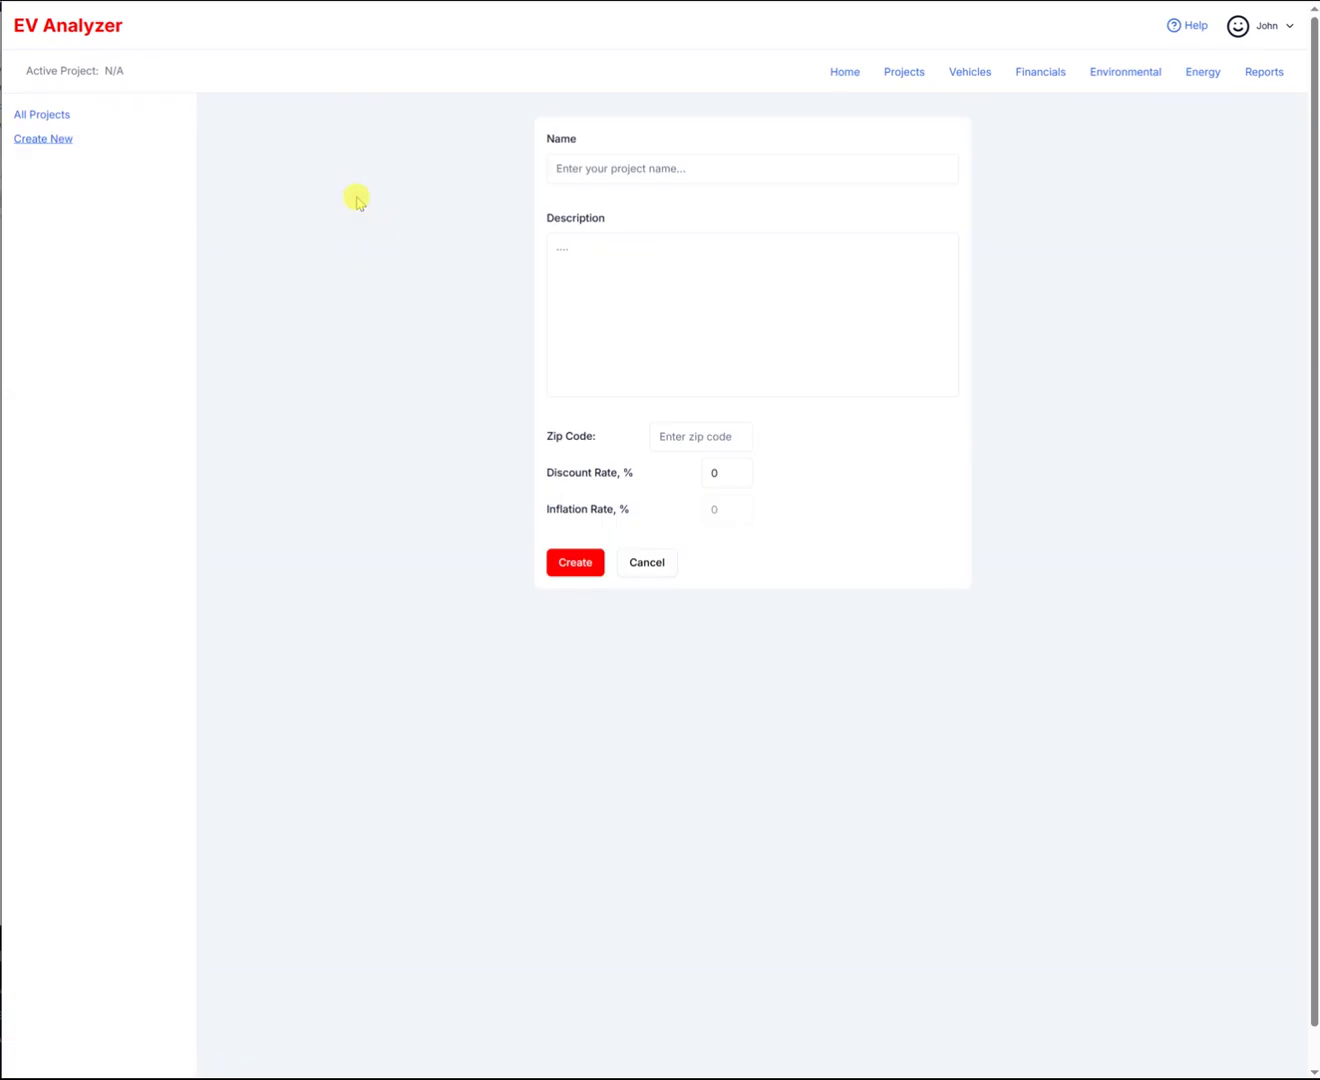
{"action": "left_click", "coordinate": [629, 168]}
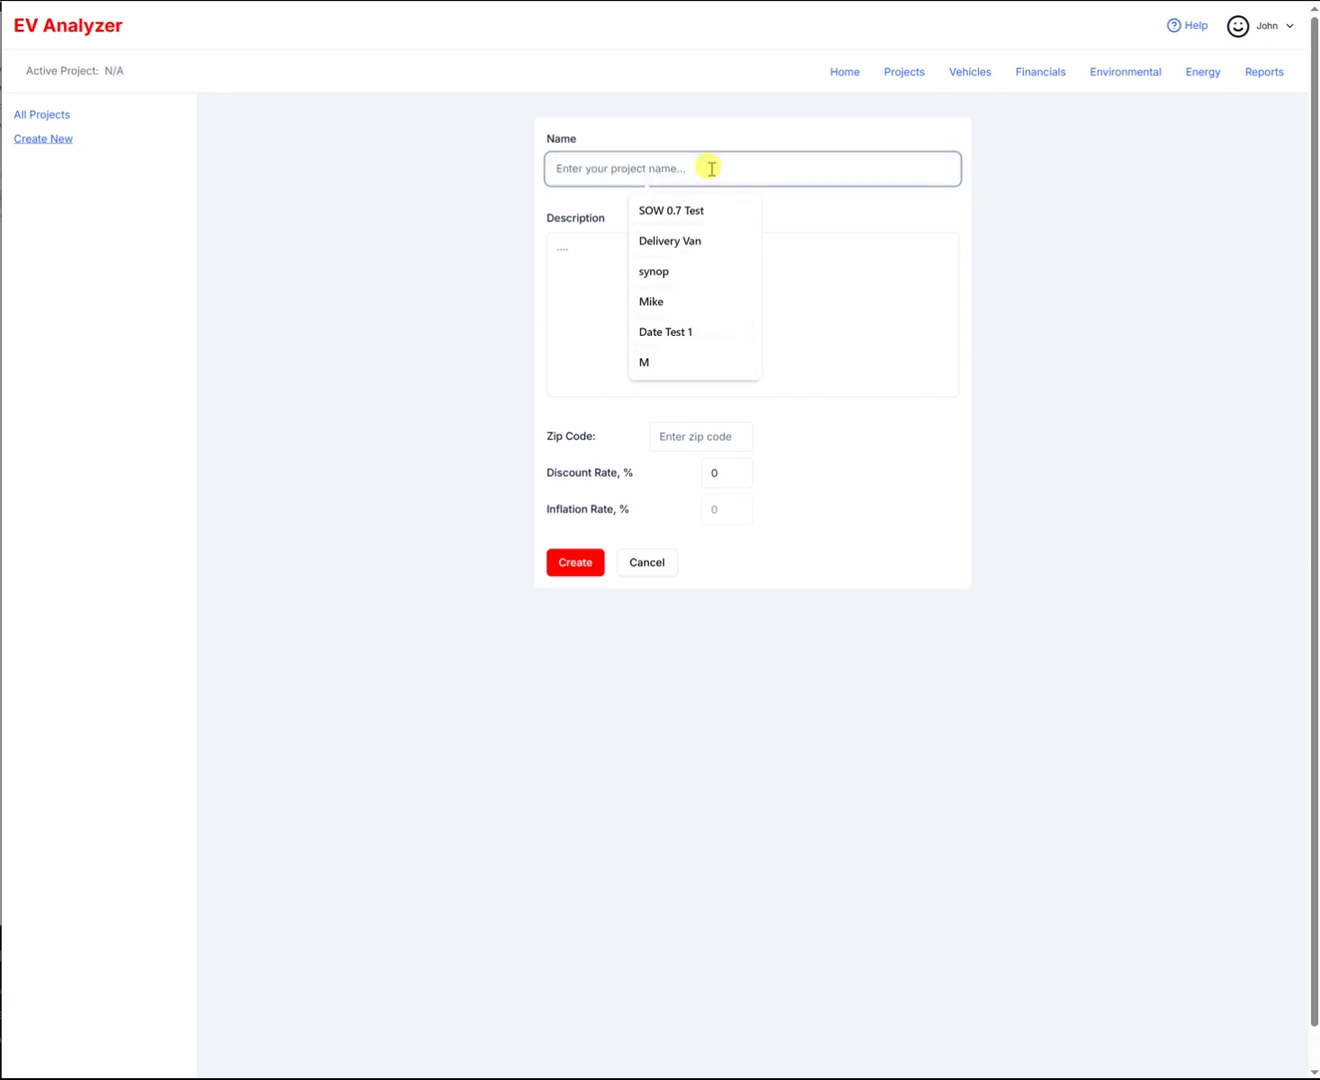
{"action": "type", "text": "Tesla"}
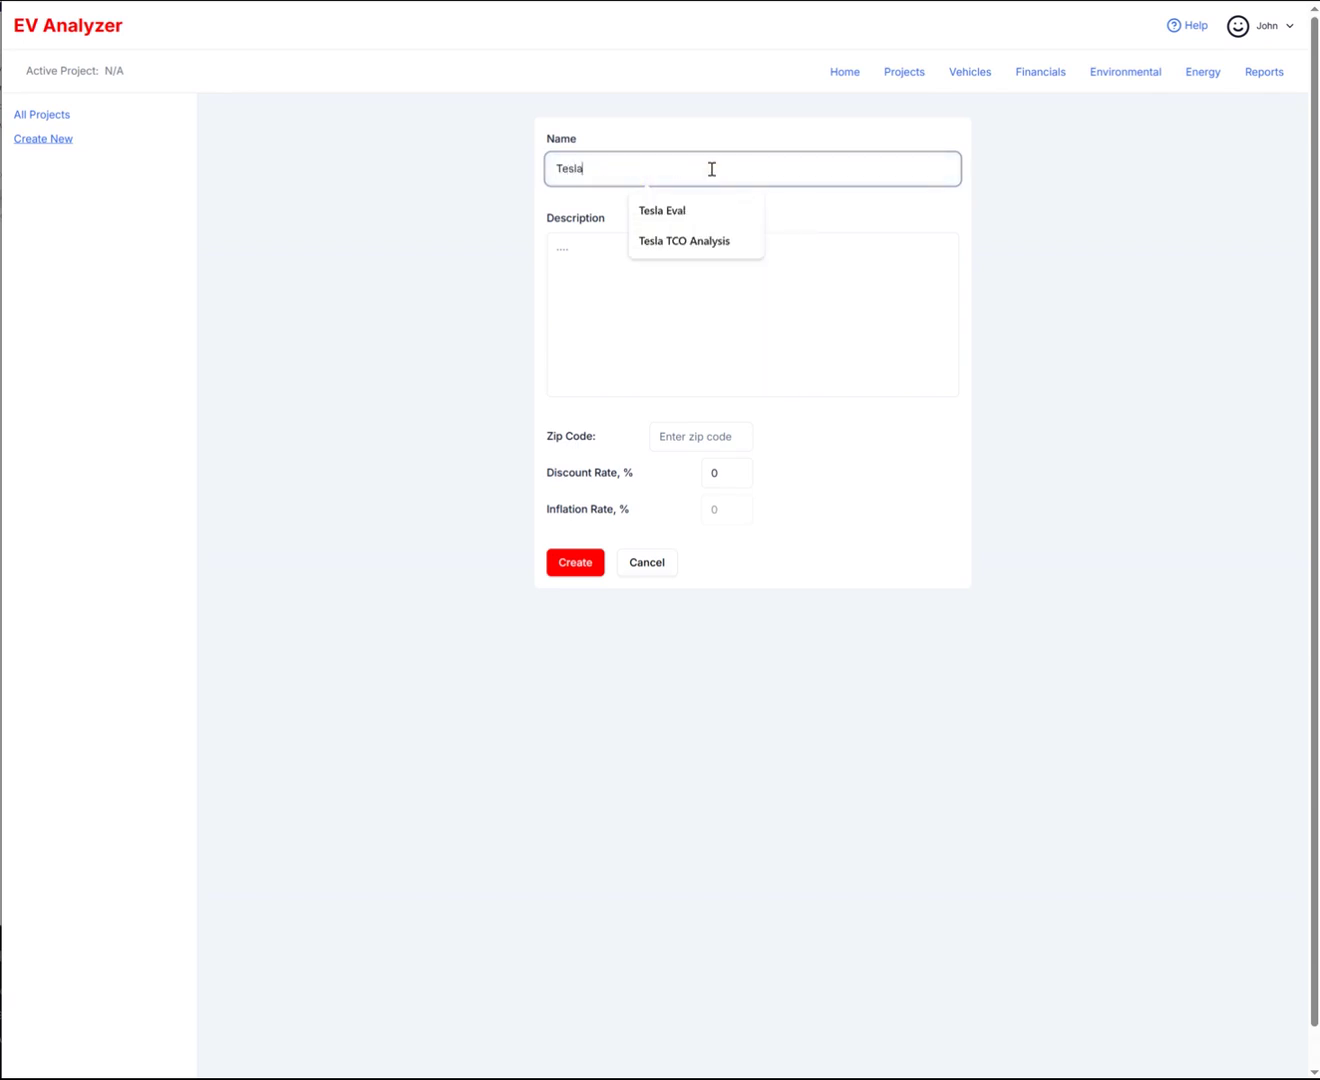
{"action": "left_click", "coordinate": [705, 243]}
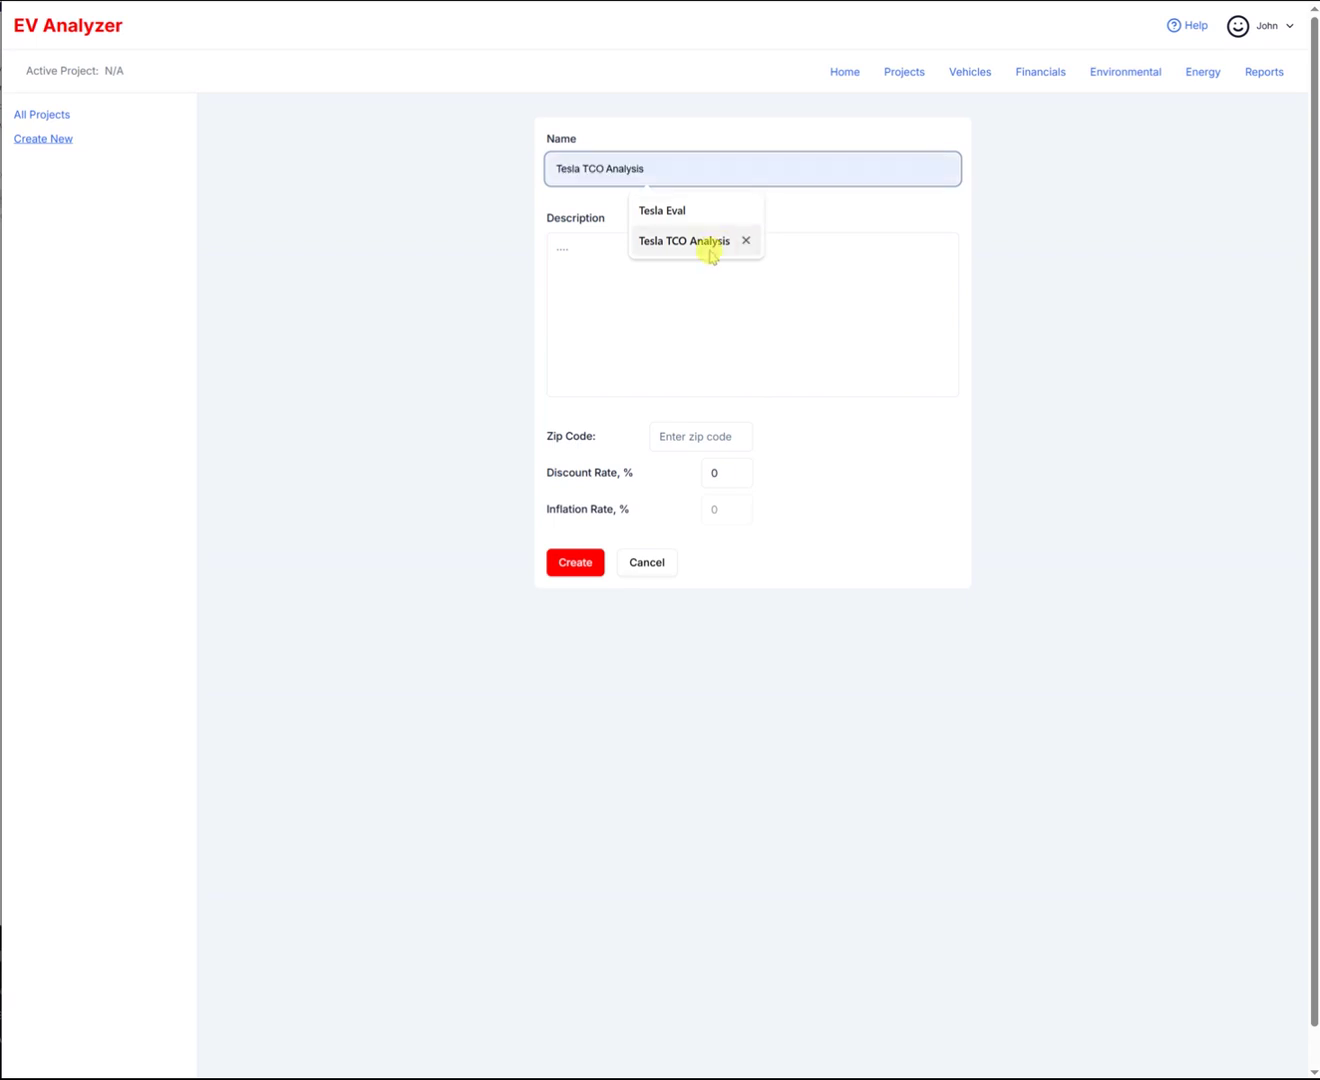
{"action": "left_click", "coordinate": [670, 278]}
{"action": "type", "text": "My new Tesla TCO"}
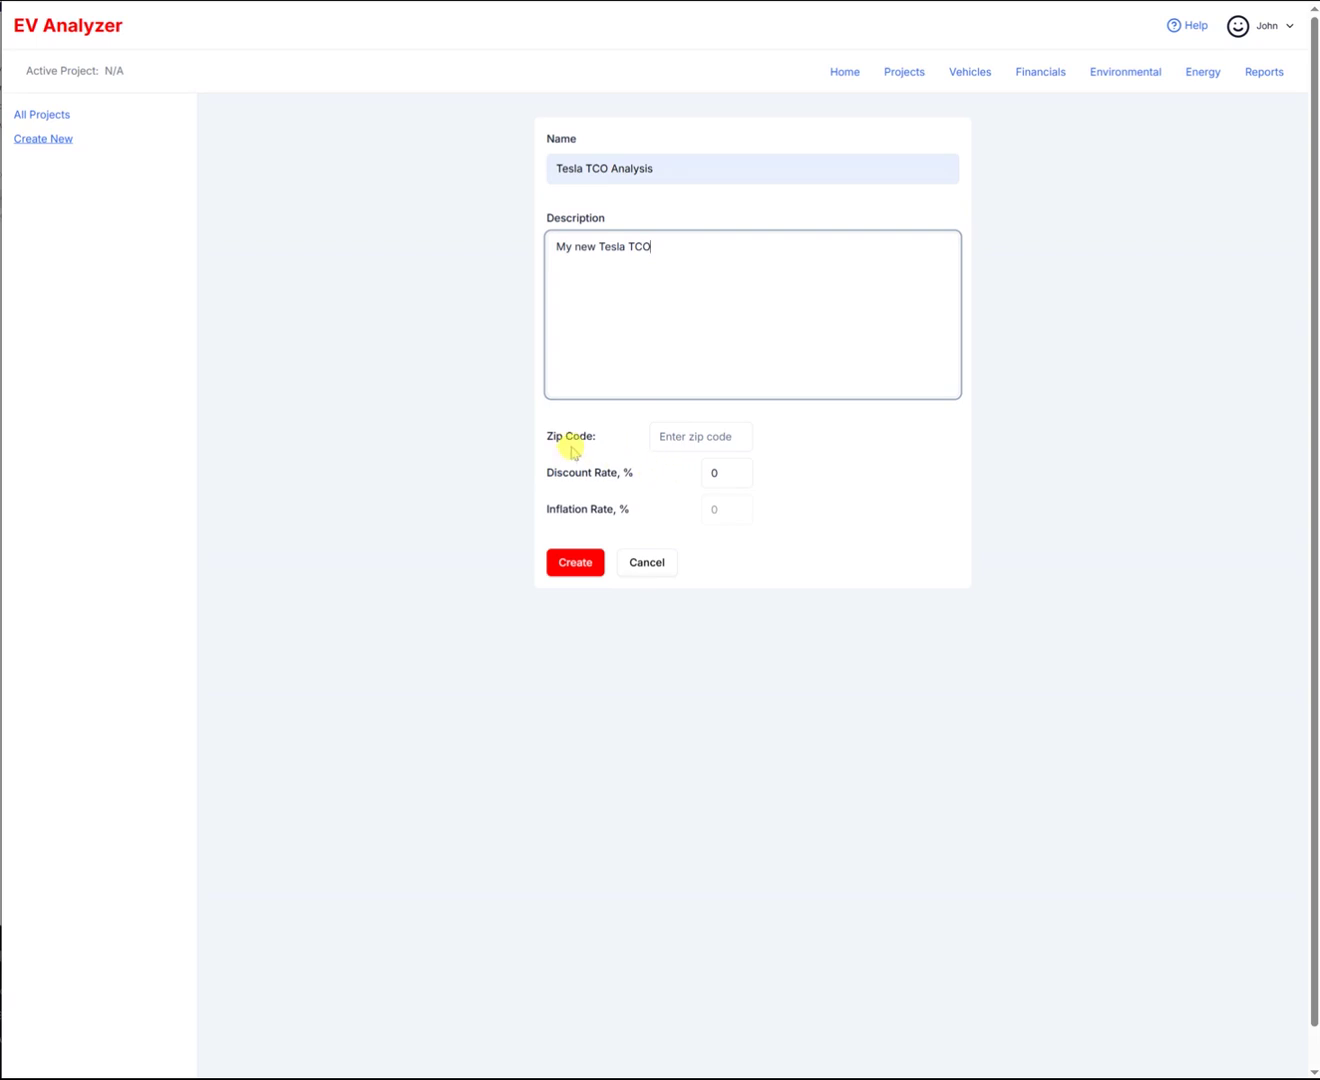
Set the project's zip code to 95054 and create the project.
{"action": "left_click", "coordinate": [690, 439]}
{"action": "left_click", "coordinate": [690, 438]}
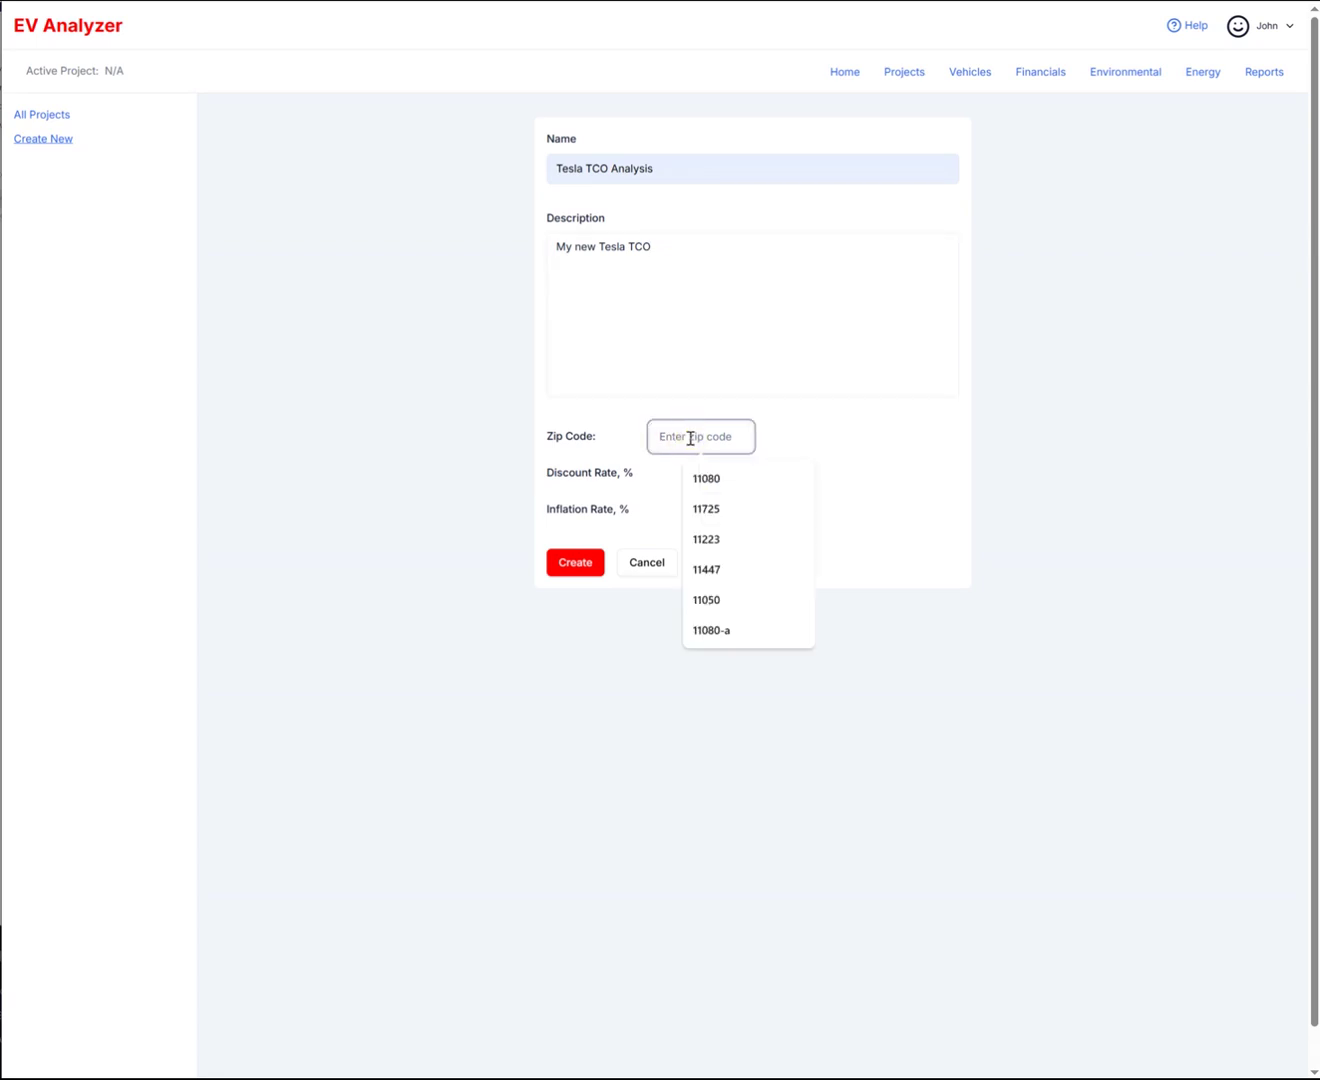
{"action": "type", "text": "95054"}
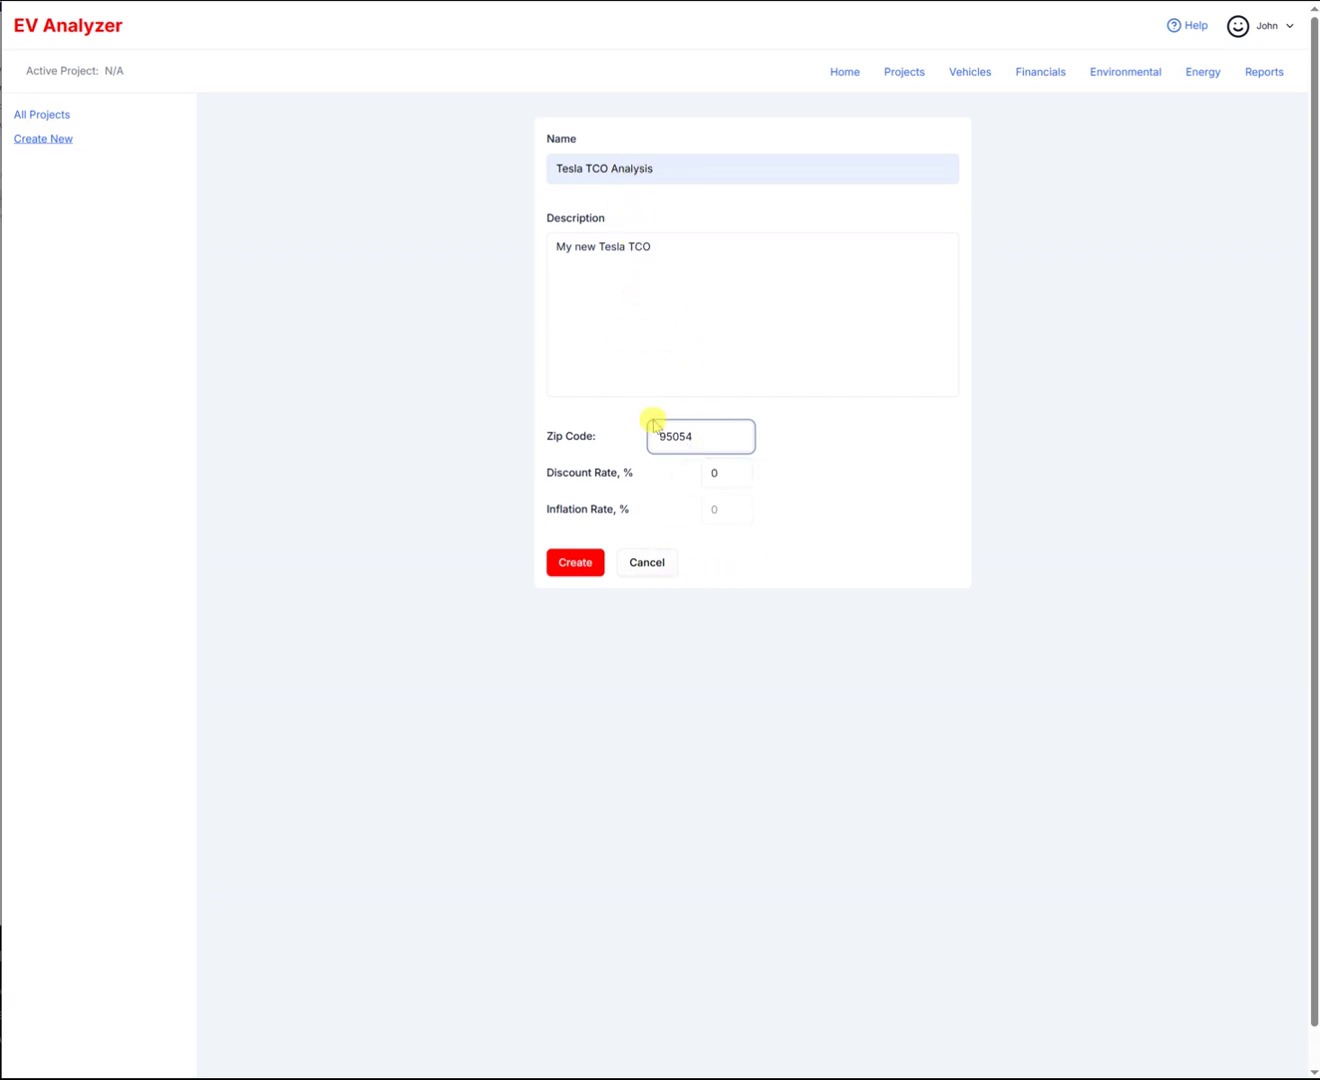
{"action": "left_click", "coordinate": [565, 562]}
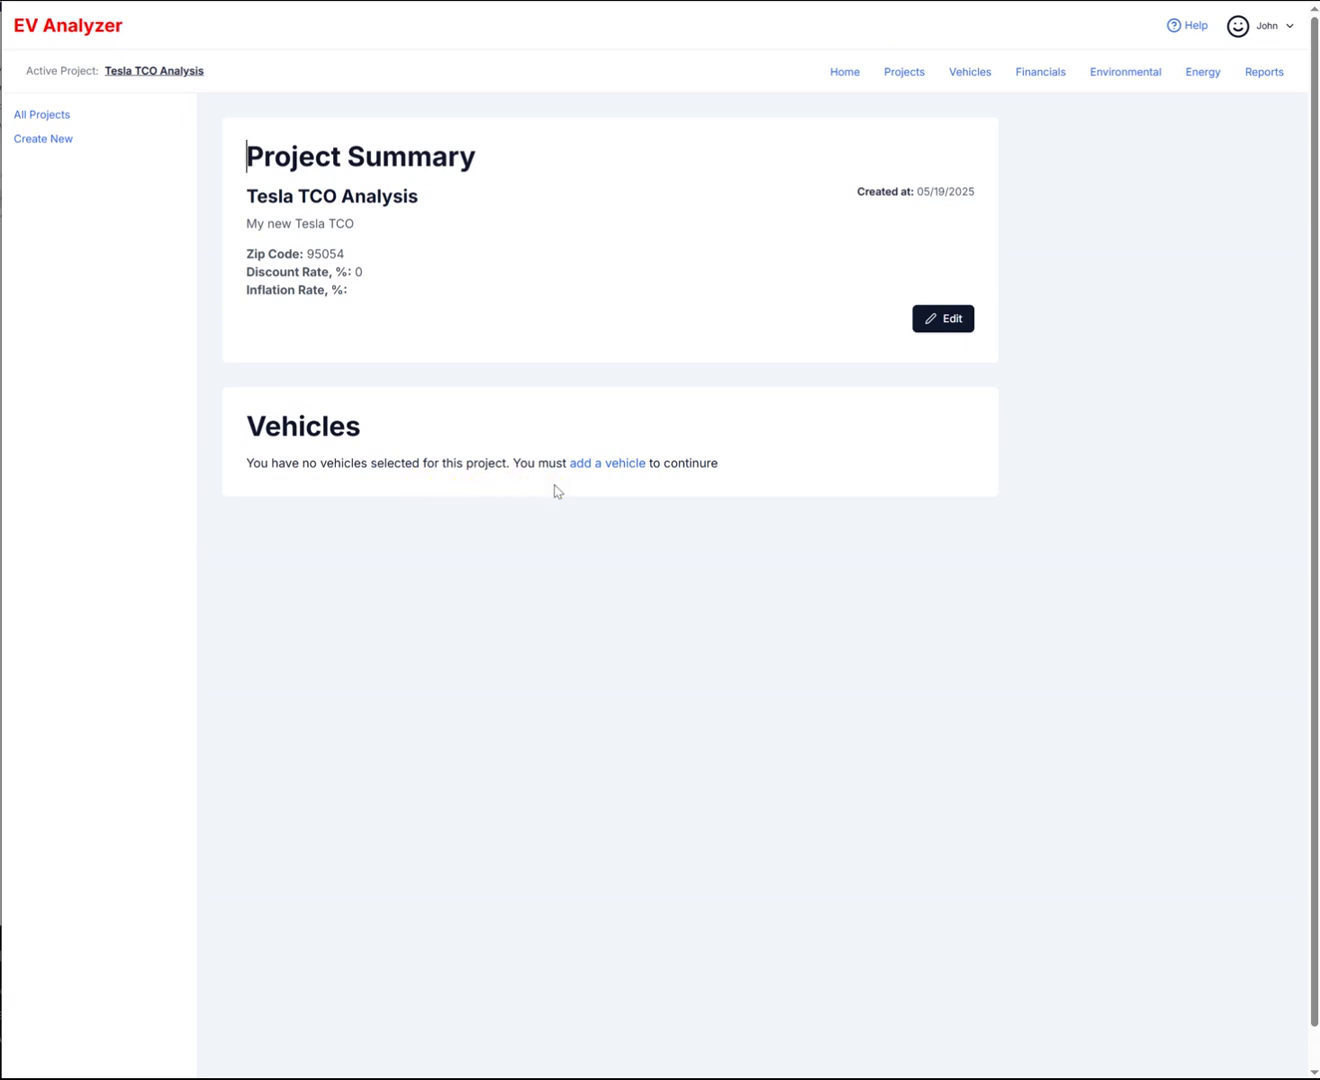
Start adding a vehicle to the project with vehicle type Passenger Car and fuel type Battery Electric.
{"action": "left_click", "coordinate": [619, 465]}
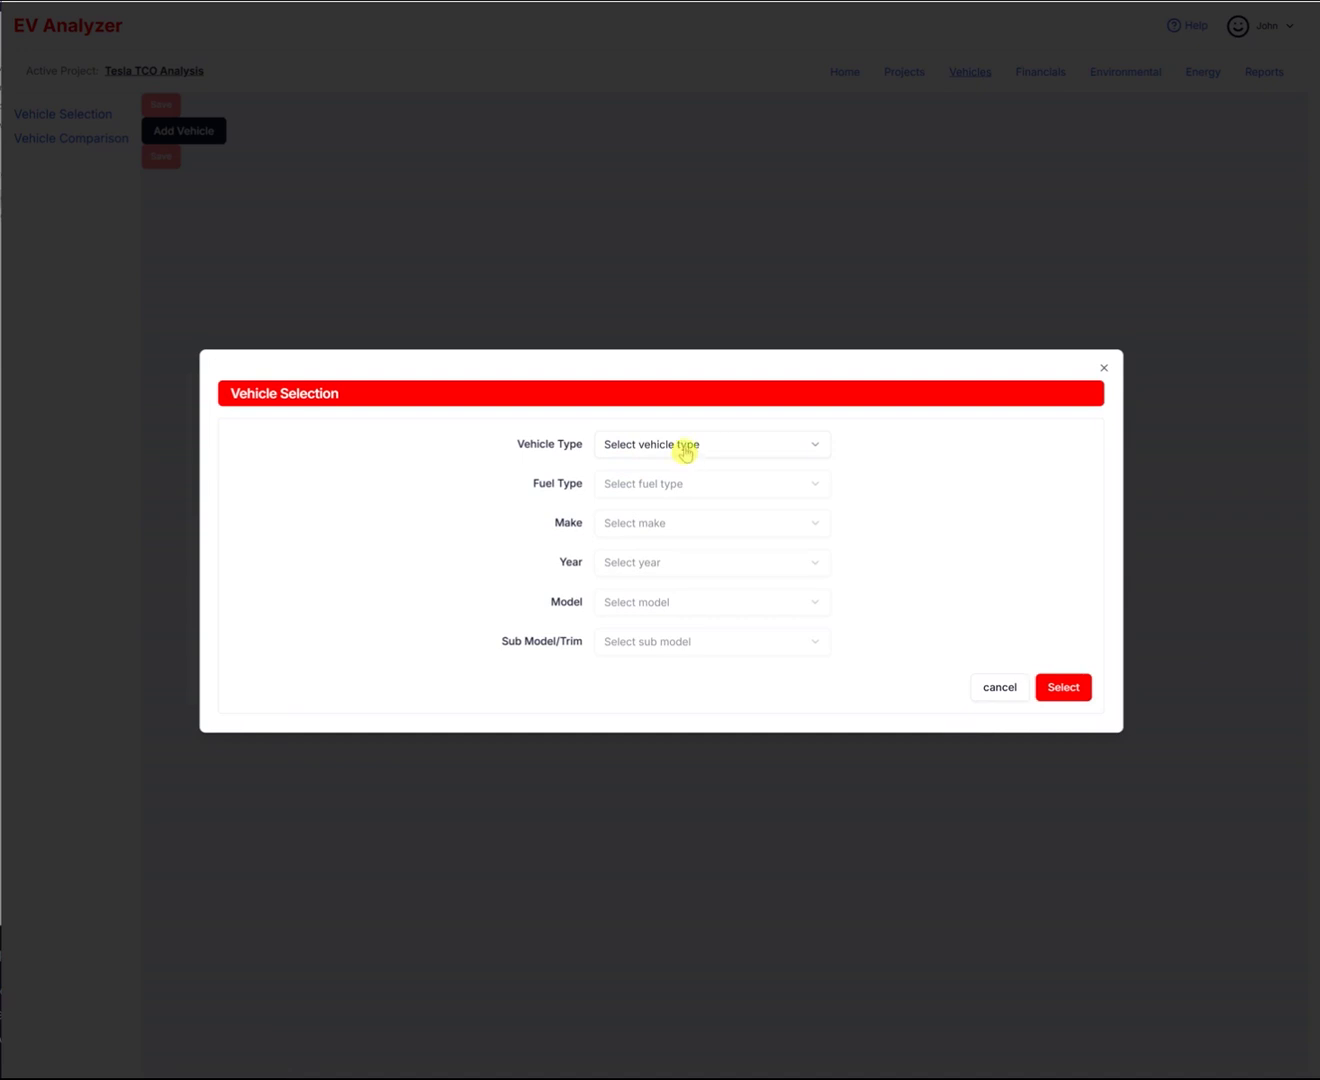
{"action": "left_click", "coordinate": [683, 446]}
{"action": "left_click", "coordinate": [670, 477]}
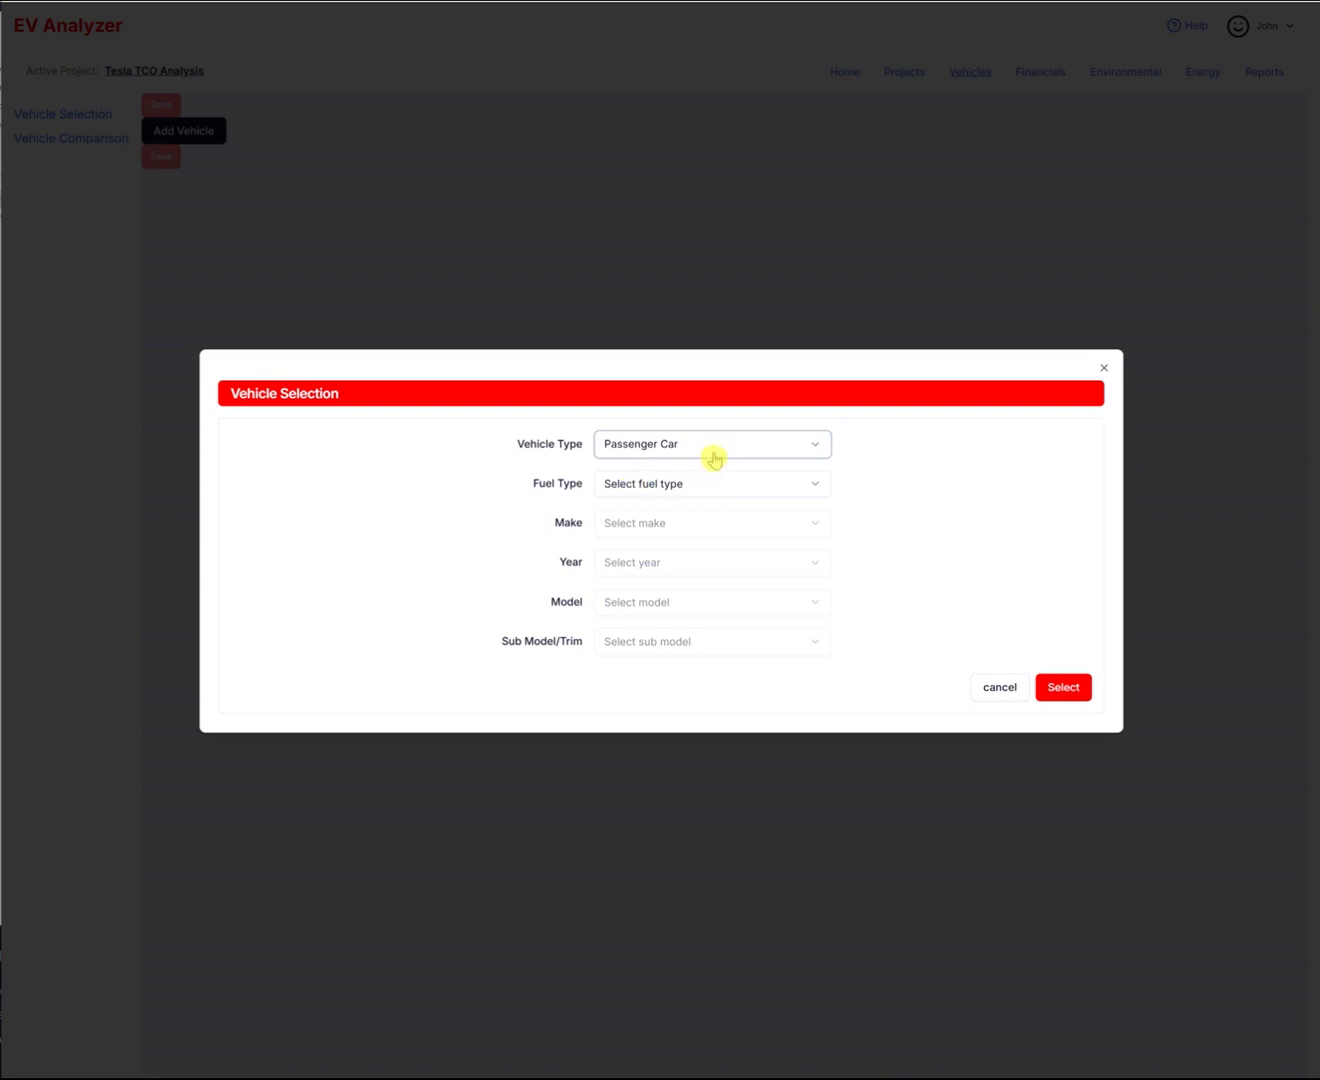
{"action": "left_click", "coordinate": [668, 486]}
{"action": "left_click", "coordinate": [646, 544]}
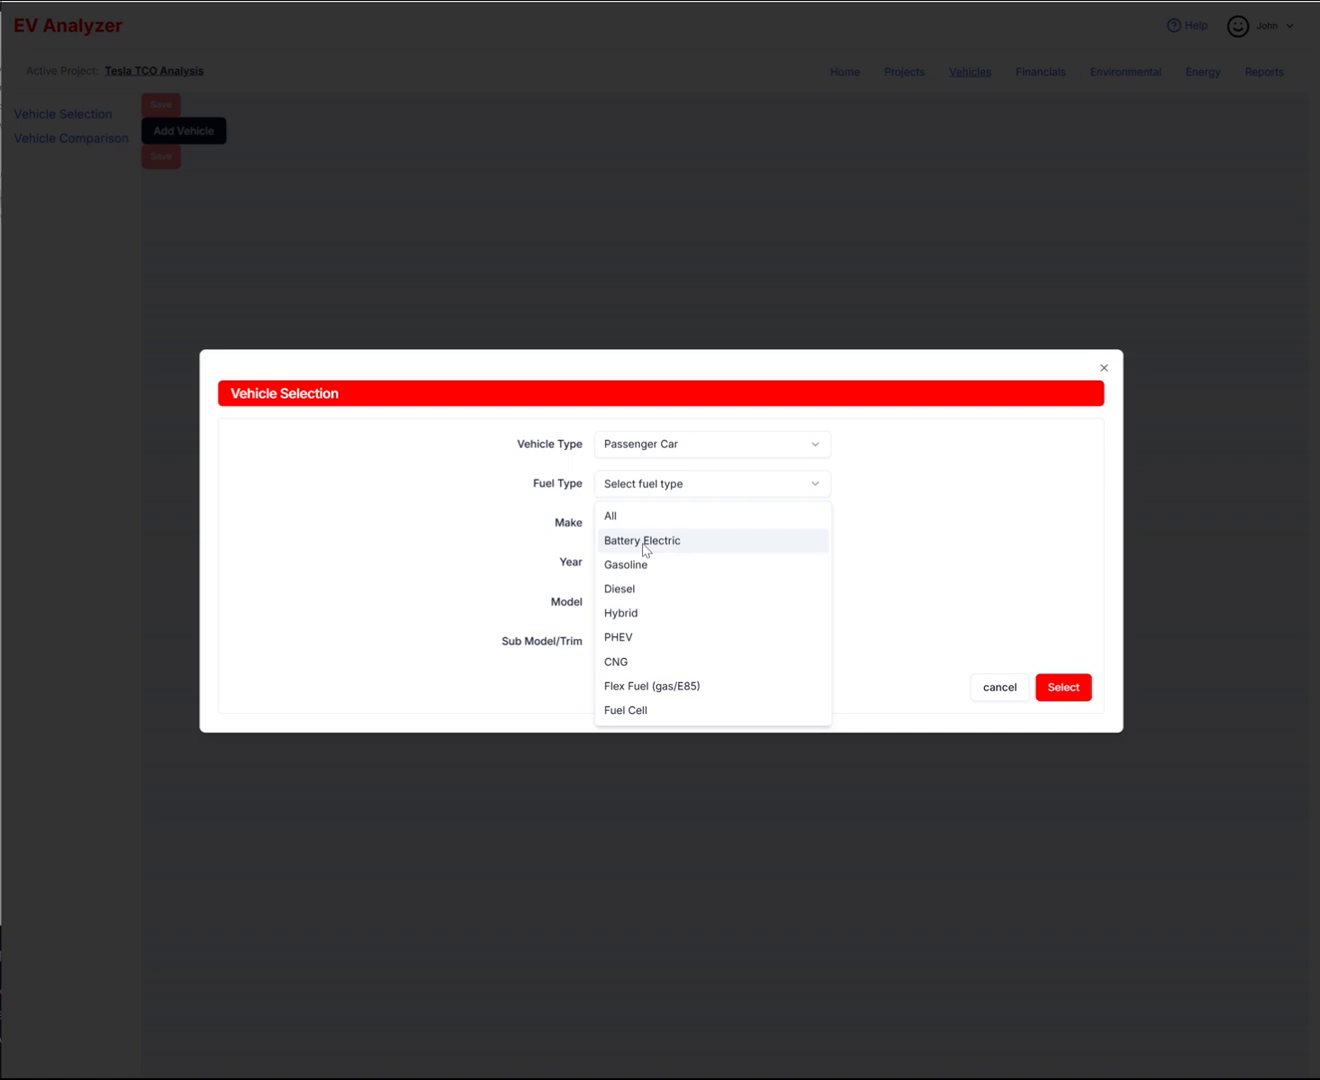
{"action": "left_click", "coordinate": [644, 541]}
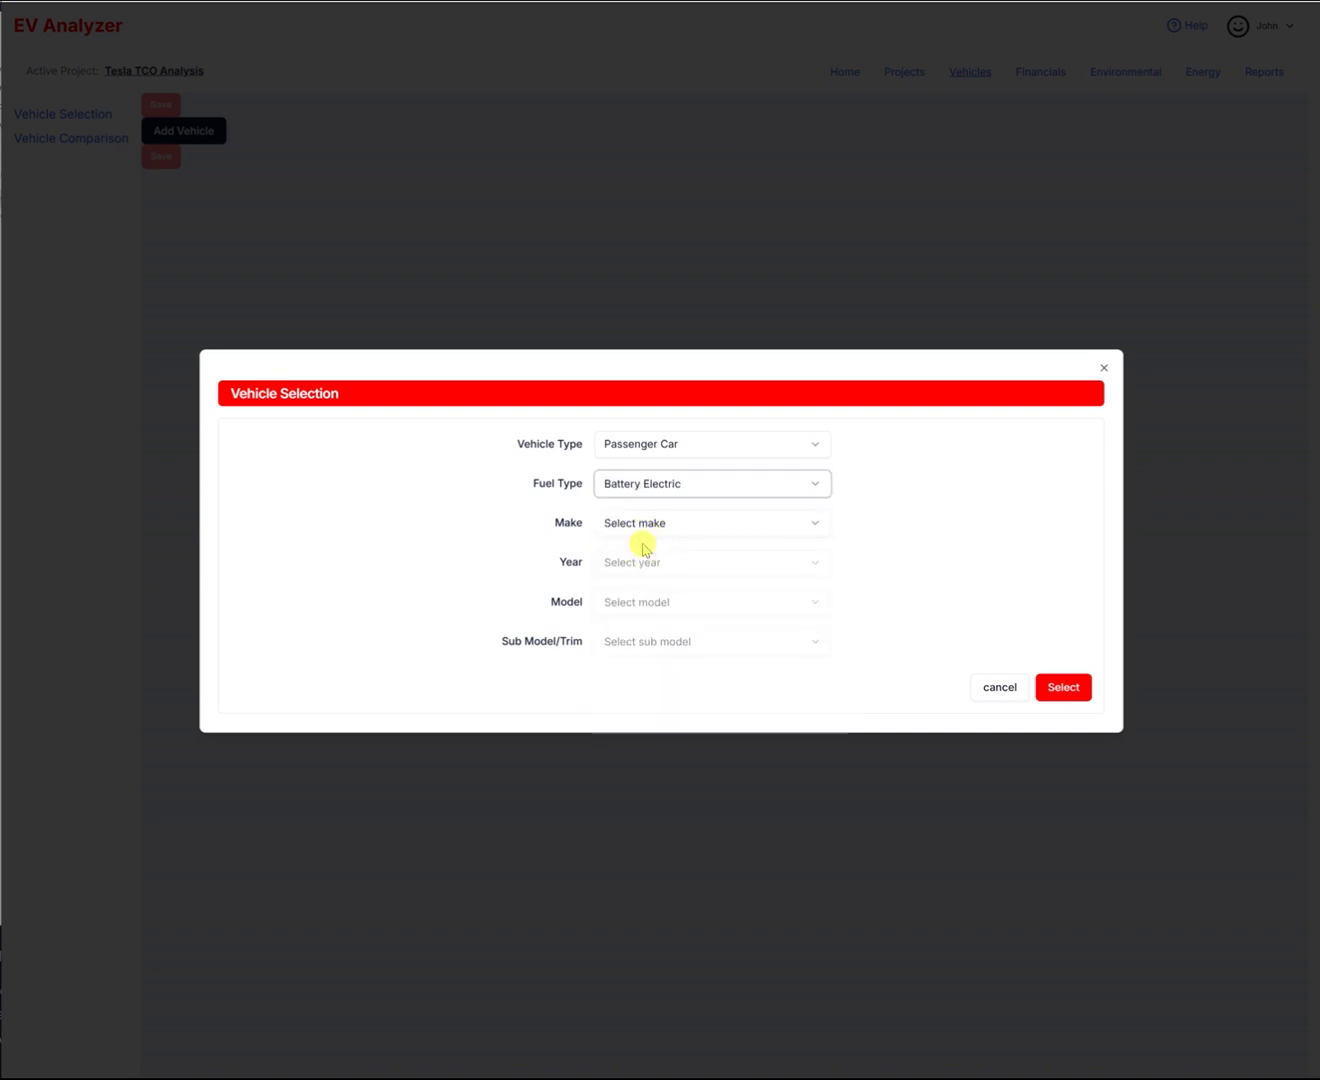
Choose Tesla as the vehicle's make and 2025 as its year.
{"action": "left_click", "coordinate": [654, 523]}
{"action": "scroll", "coordinate": [651, 665], "scroll_direction": "down", "scroll_amount": 10}
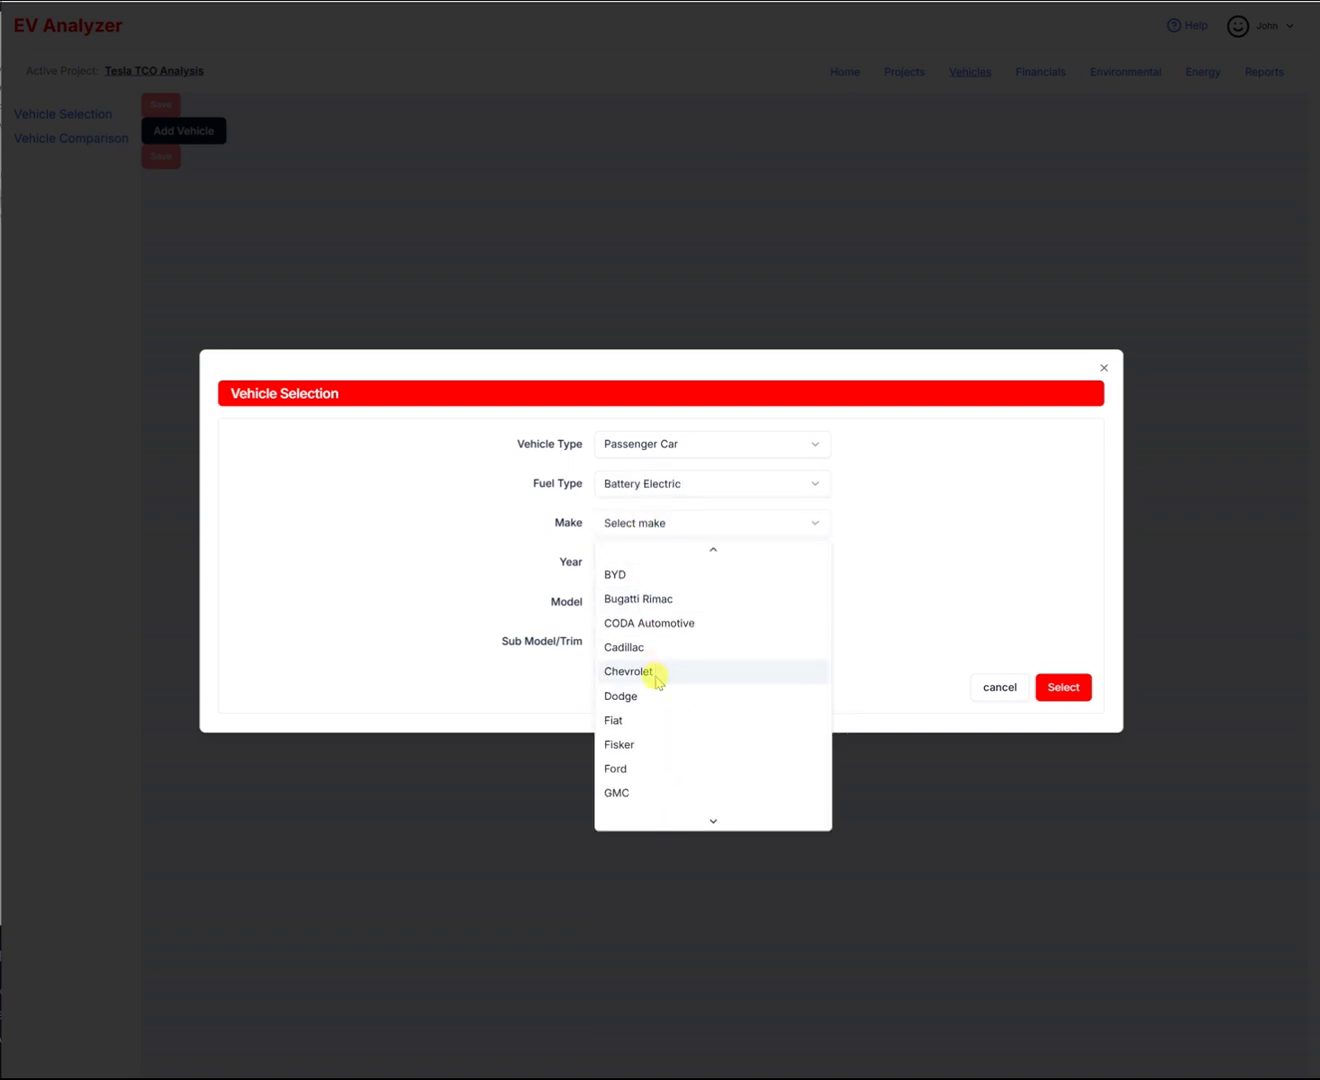
{"action": "scroll", "coordinate": [670, 737], "scroll_direction": "down", "scroll_amount": 7}
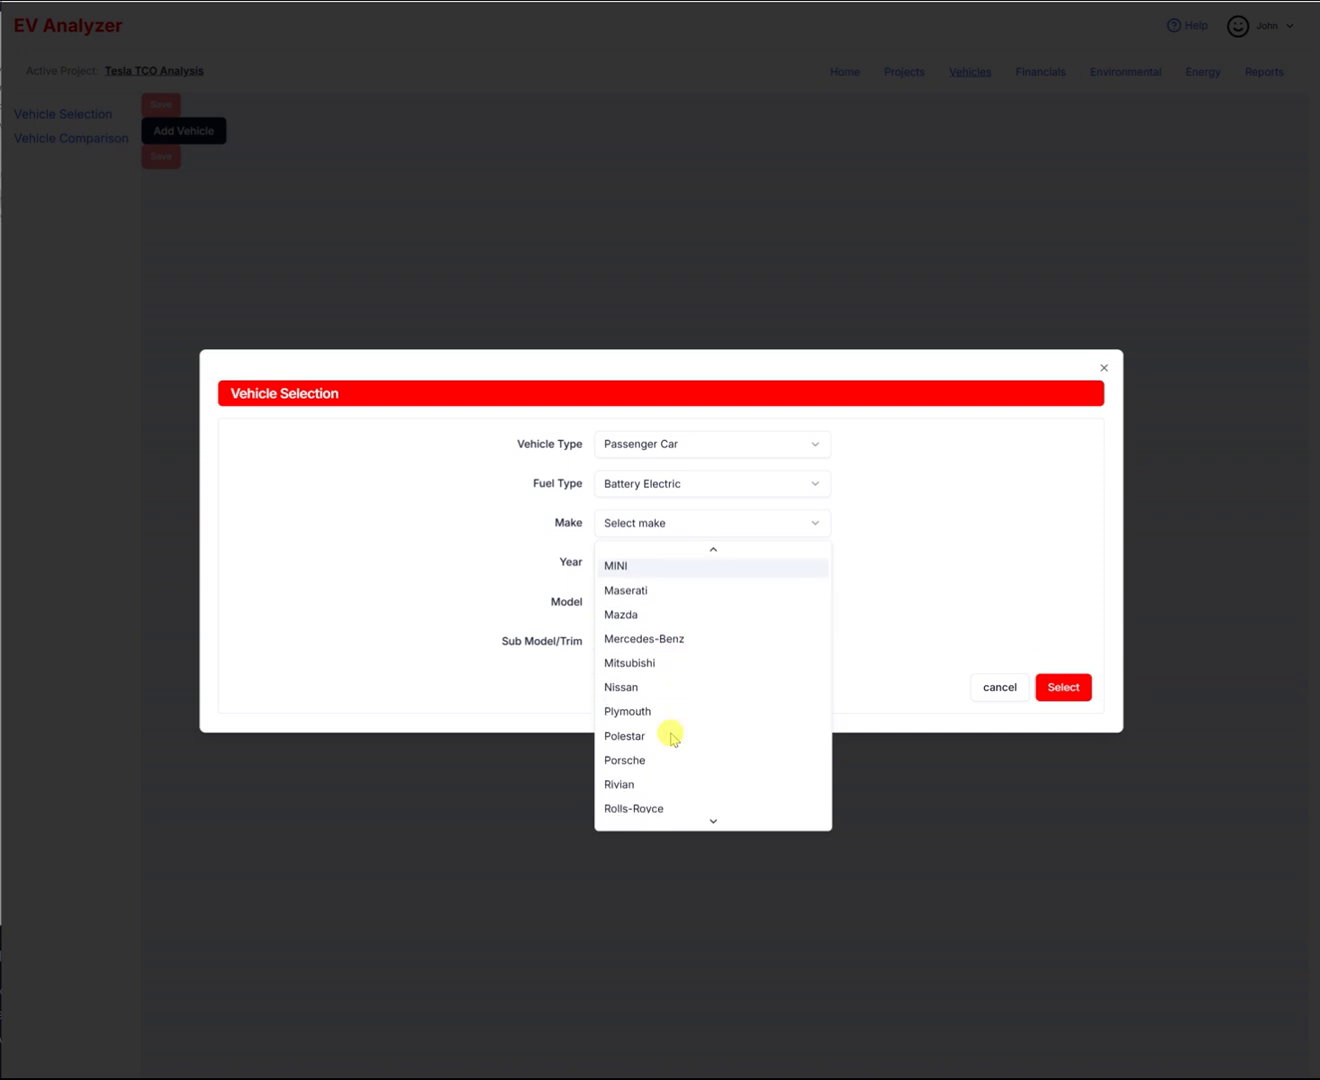
{"action": "left_click", "coordinate": [637, 716]}
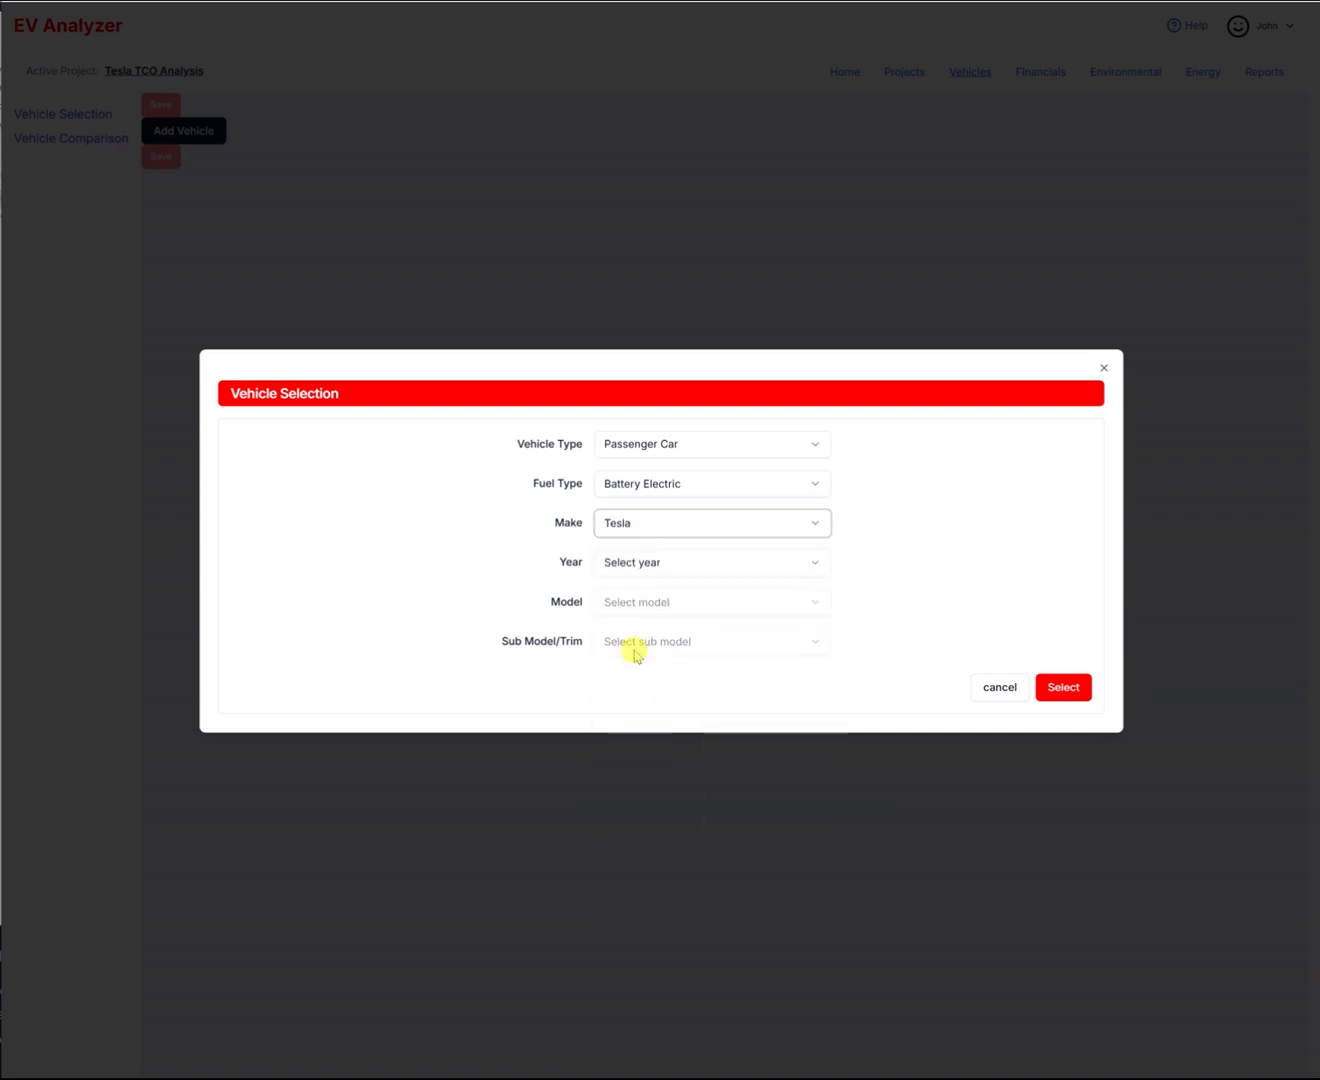
{"action": "left_click", "coordinate": [643, 563]}
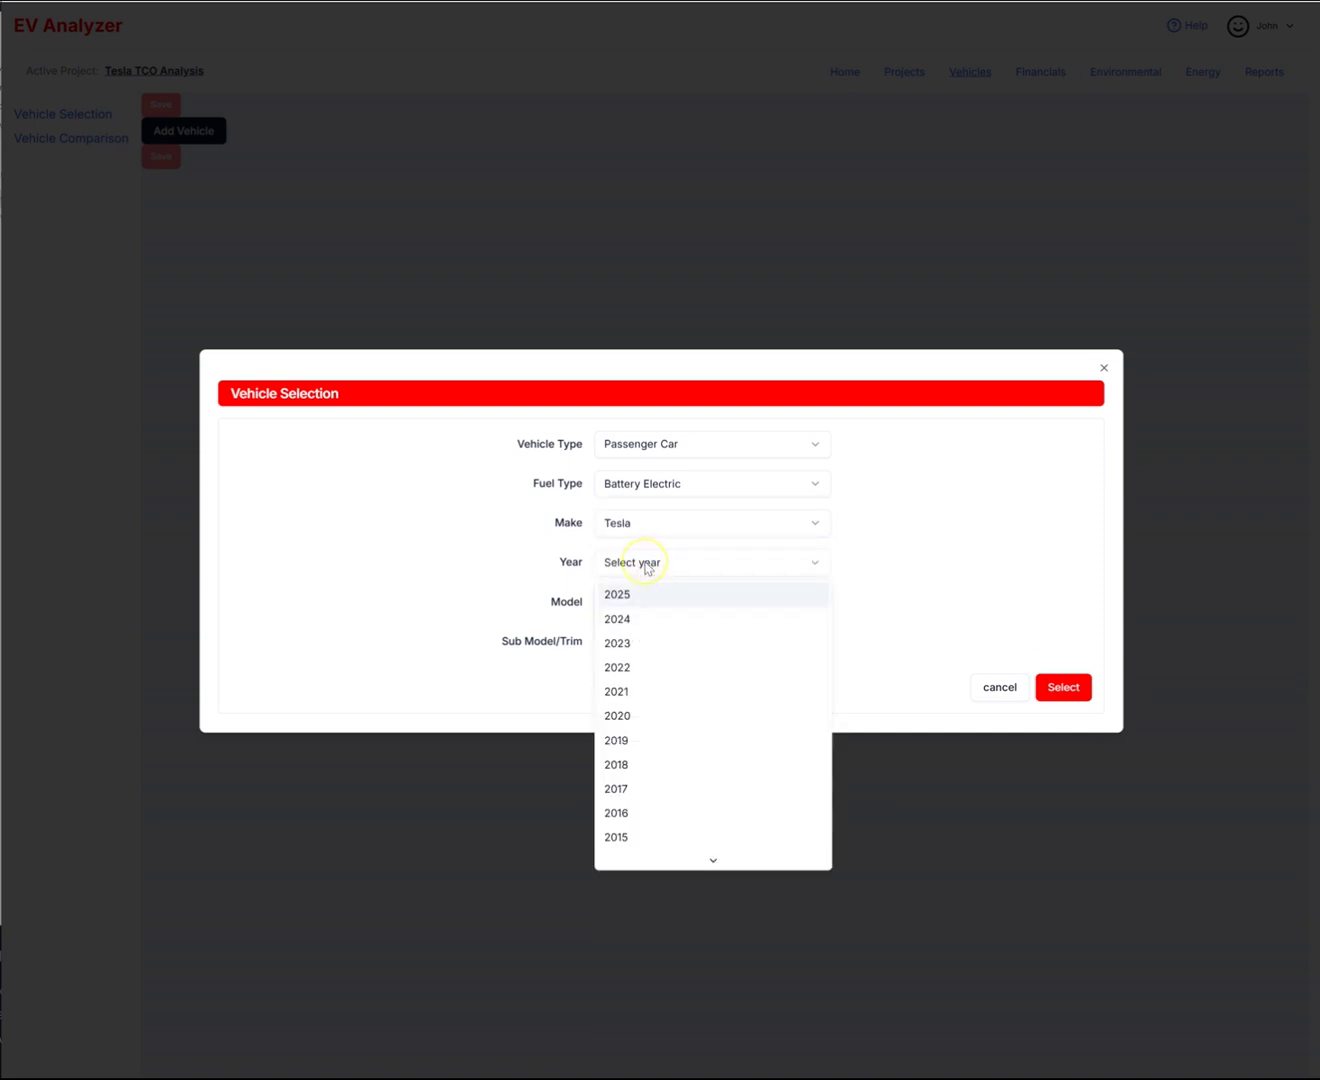
{"action": "left_click", "coordinate": [630, 595]}
Choose Model 3 with the Model 3 Long Range AWD trim and add the vehicle to the project.
{"action": "left_click", "coordinate": [649, 603]}
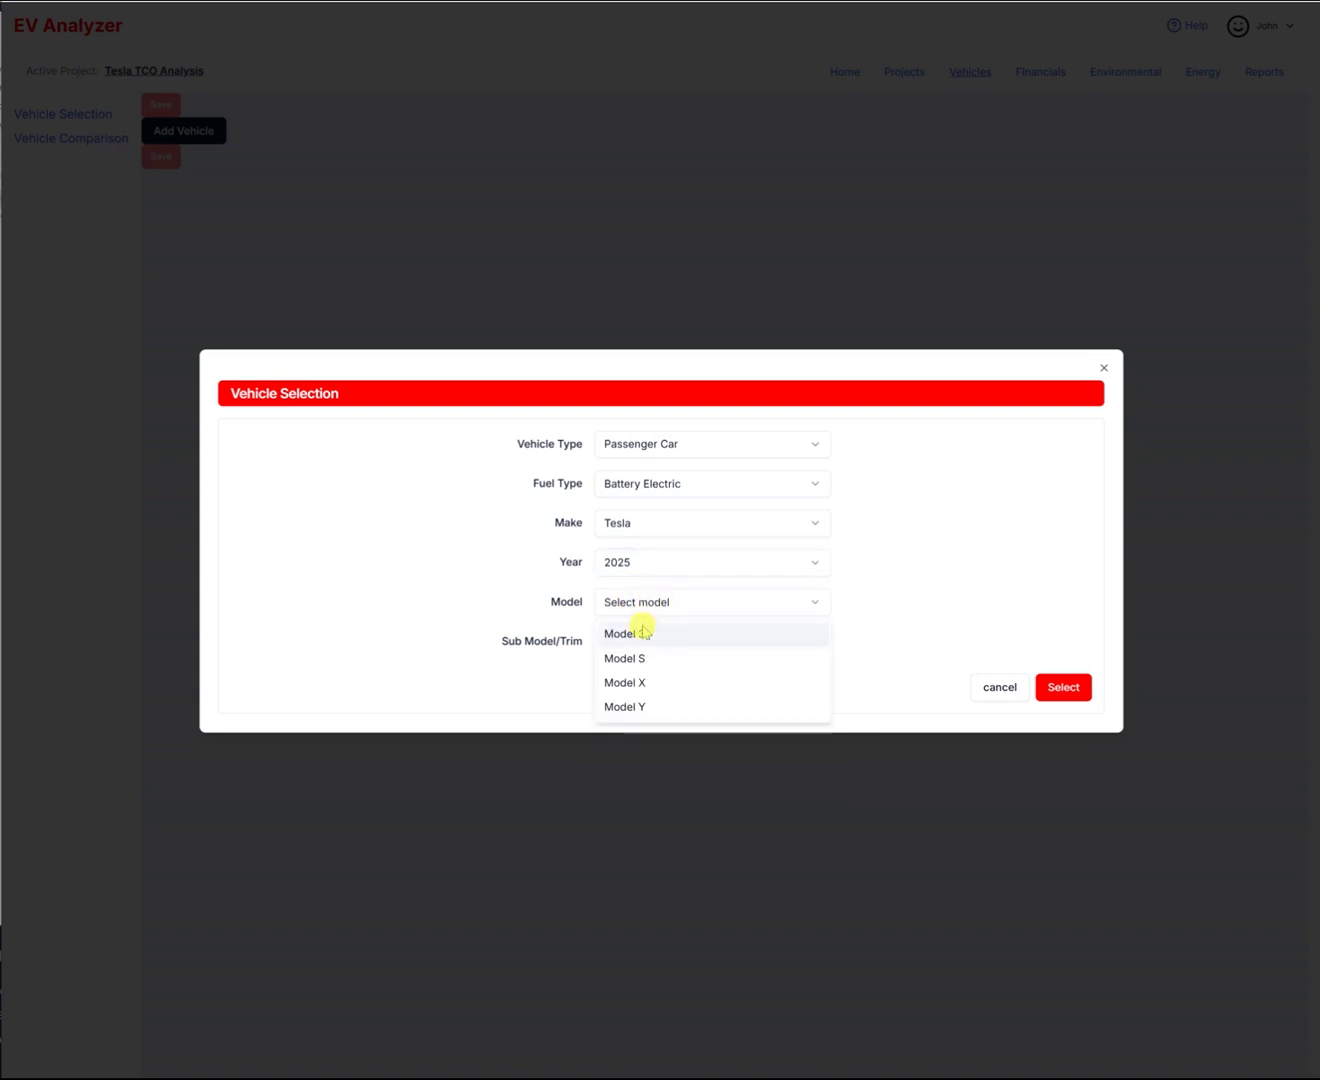
{"action": "left_click", "coordinate": [630, 633]}
{"action": "left_click", "coordinate": [633, 644]}
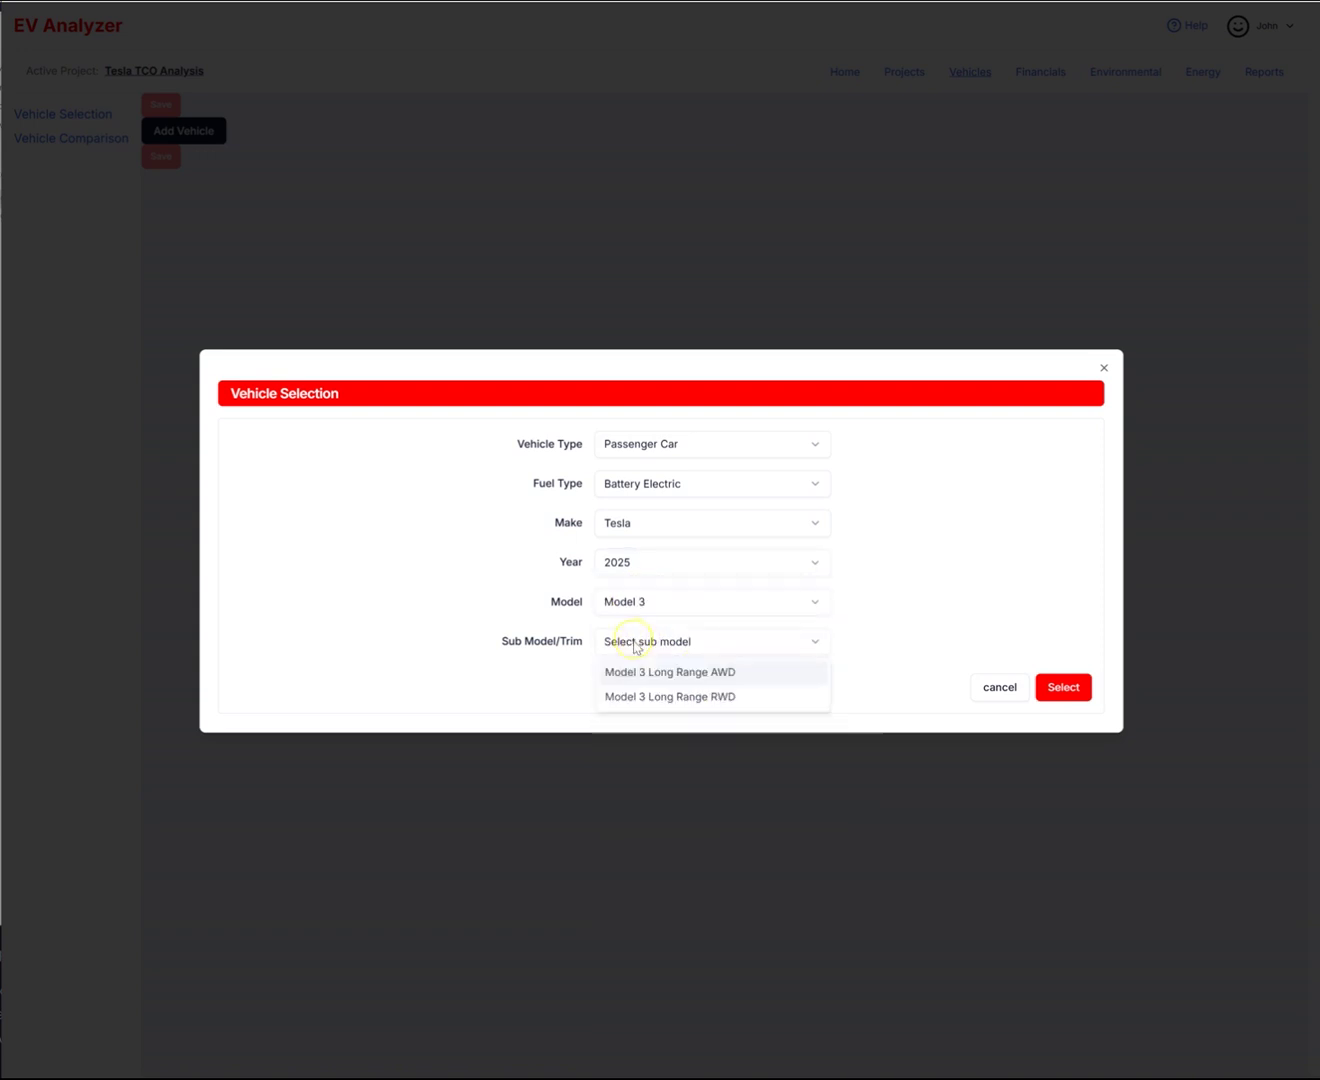
{"action": "left_click", "coordinate": [733, 672]}
{"action": "left_click", "coordinate": [1060, 727]}
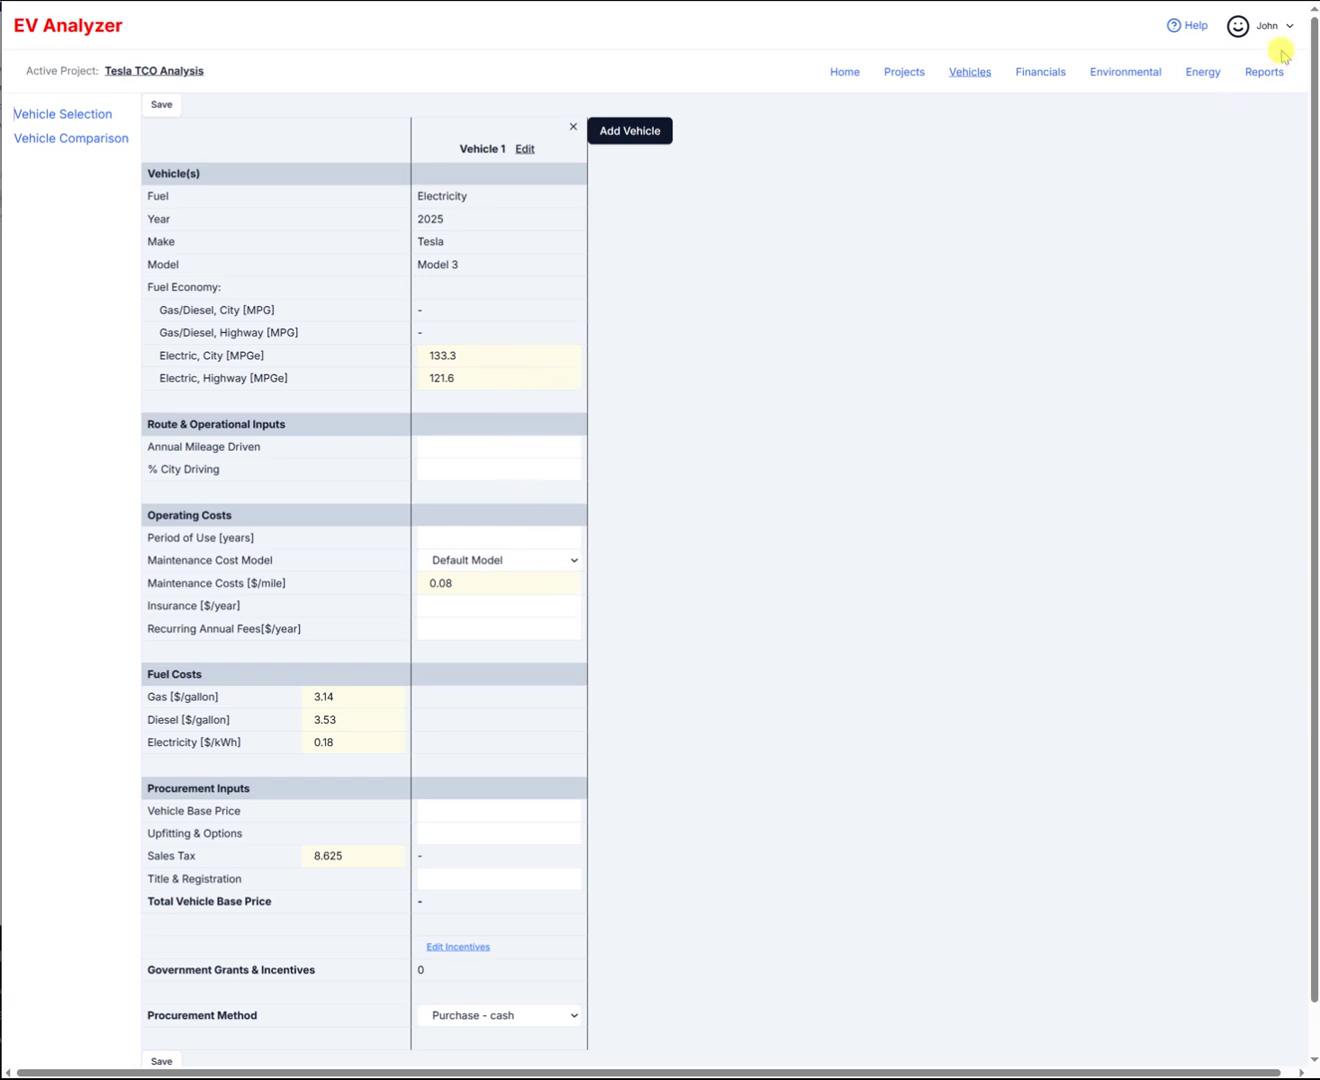
Reduce the browser's page zoom by one level so more of the vehicle inputs fit on screen.
{"action": "key", "text": "alt+f"}
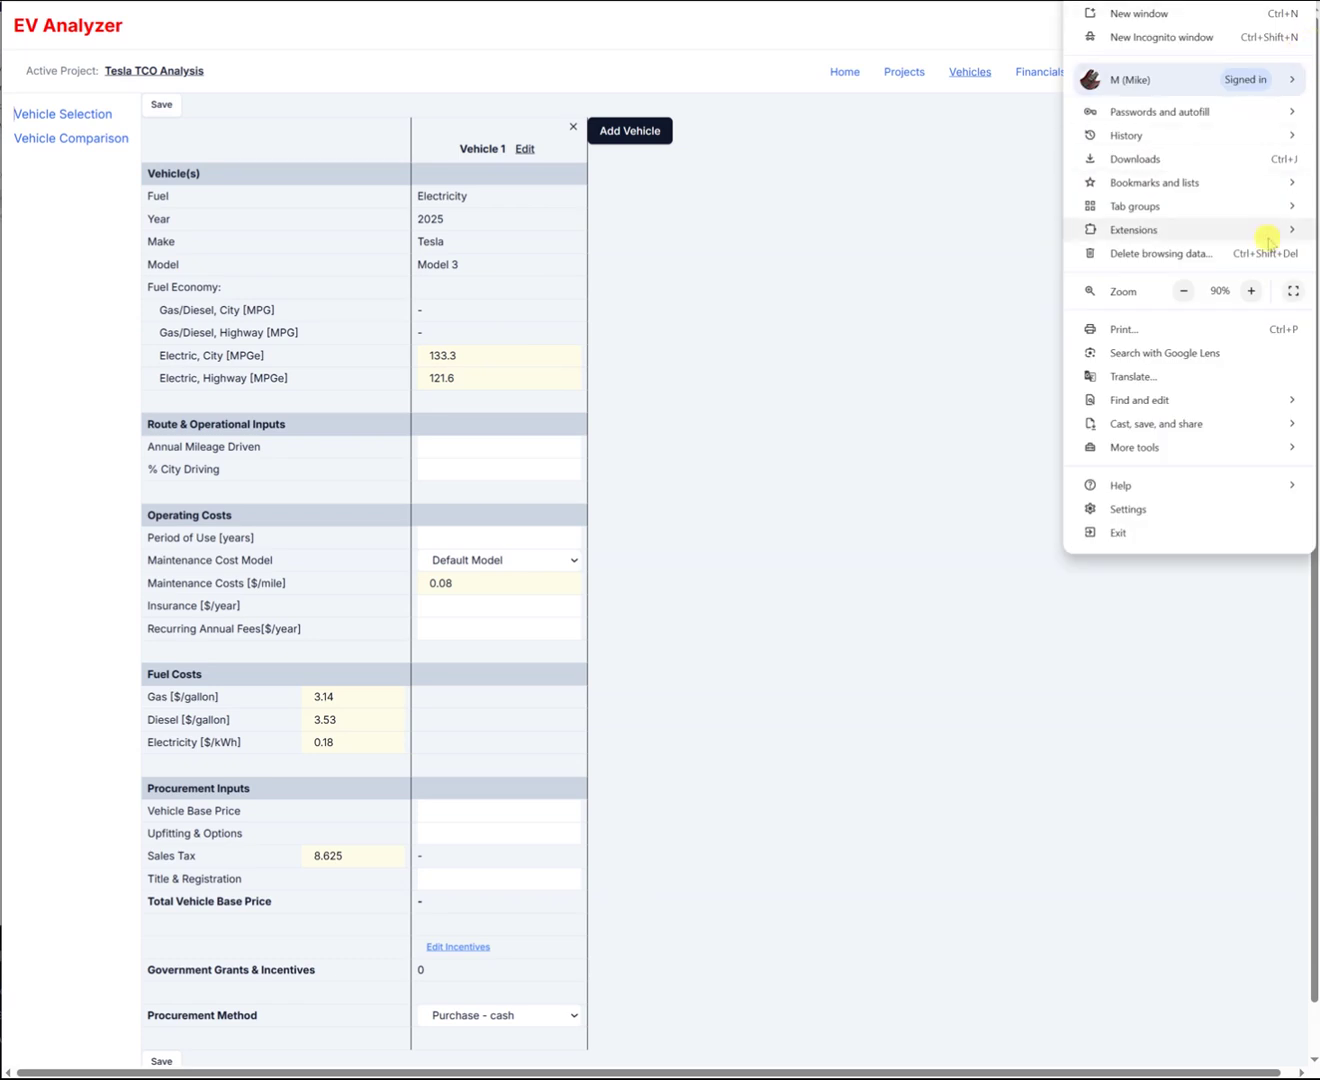
{"action": "left_click", "coordinate": [1181, 291]}
{"action": "left_click", "coordinate": [891, 503]}
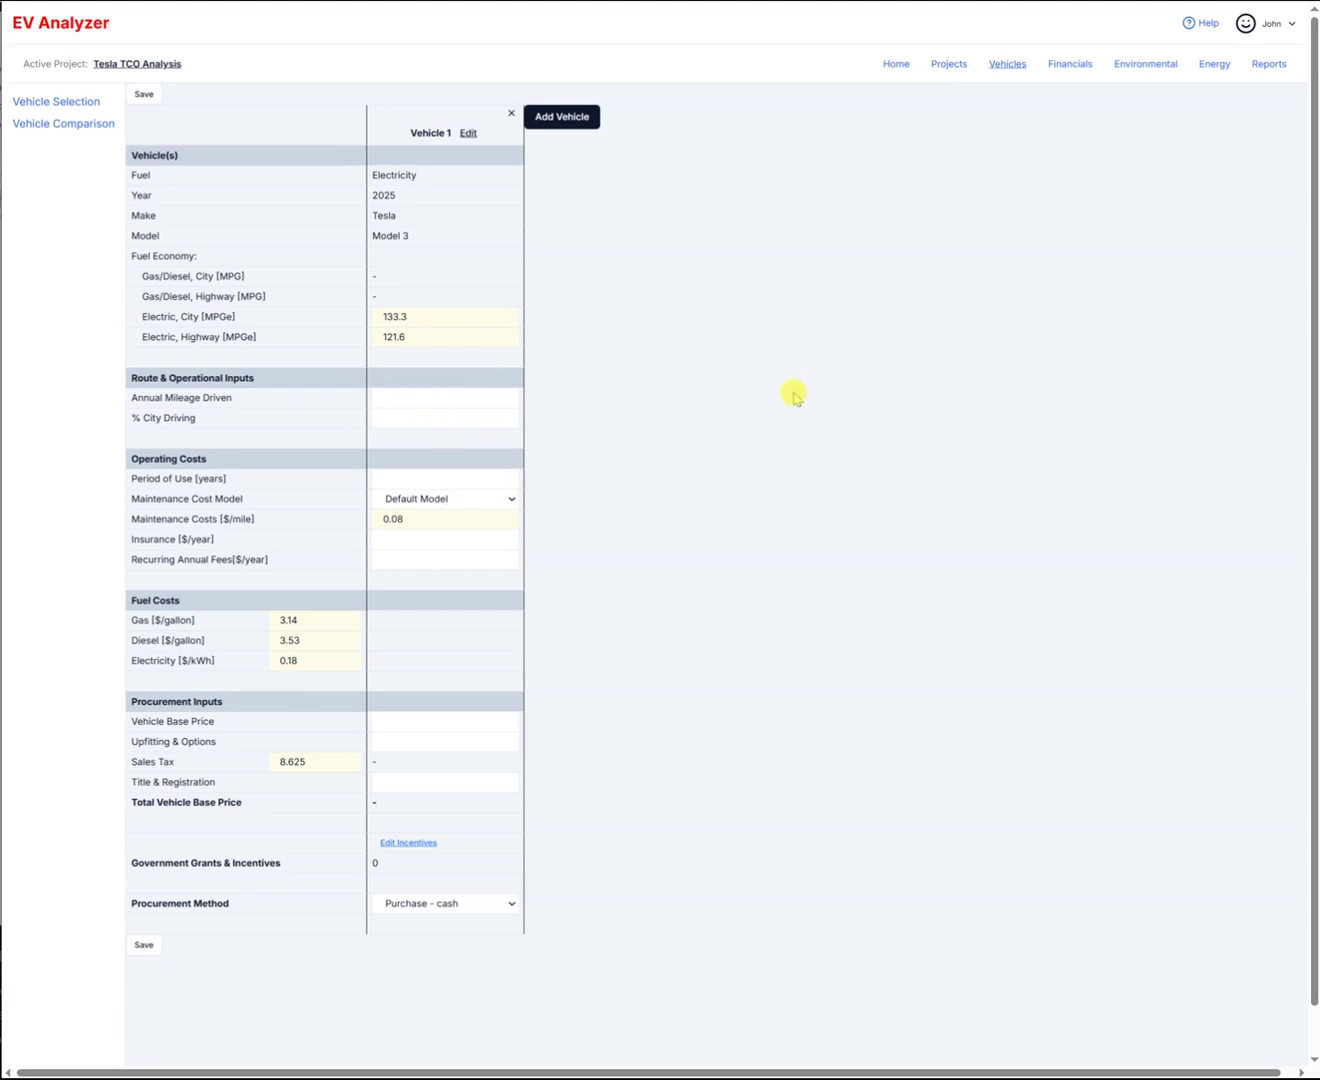
Enter Vehicle 1's route and operating inputs: 15000 annual miles, 50% city driving, 7 years of use, $3500 yearly insurance and $250 recurring annual fees.
{"action": "type", "text": "15000"}
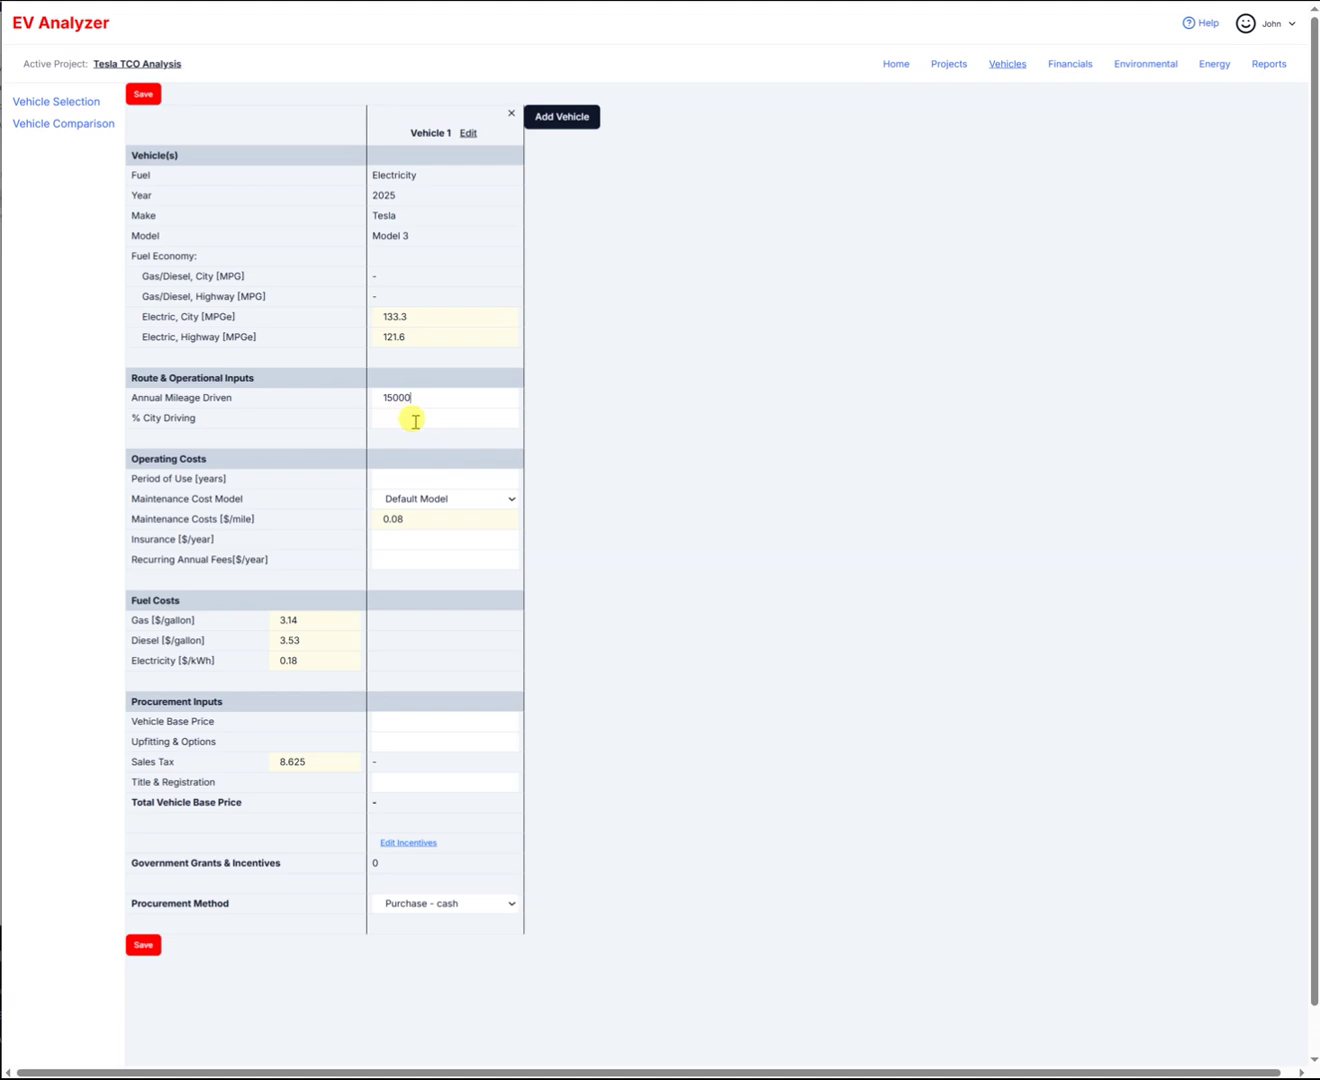
{"action": "key", "text": "Tab"}
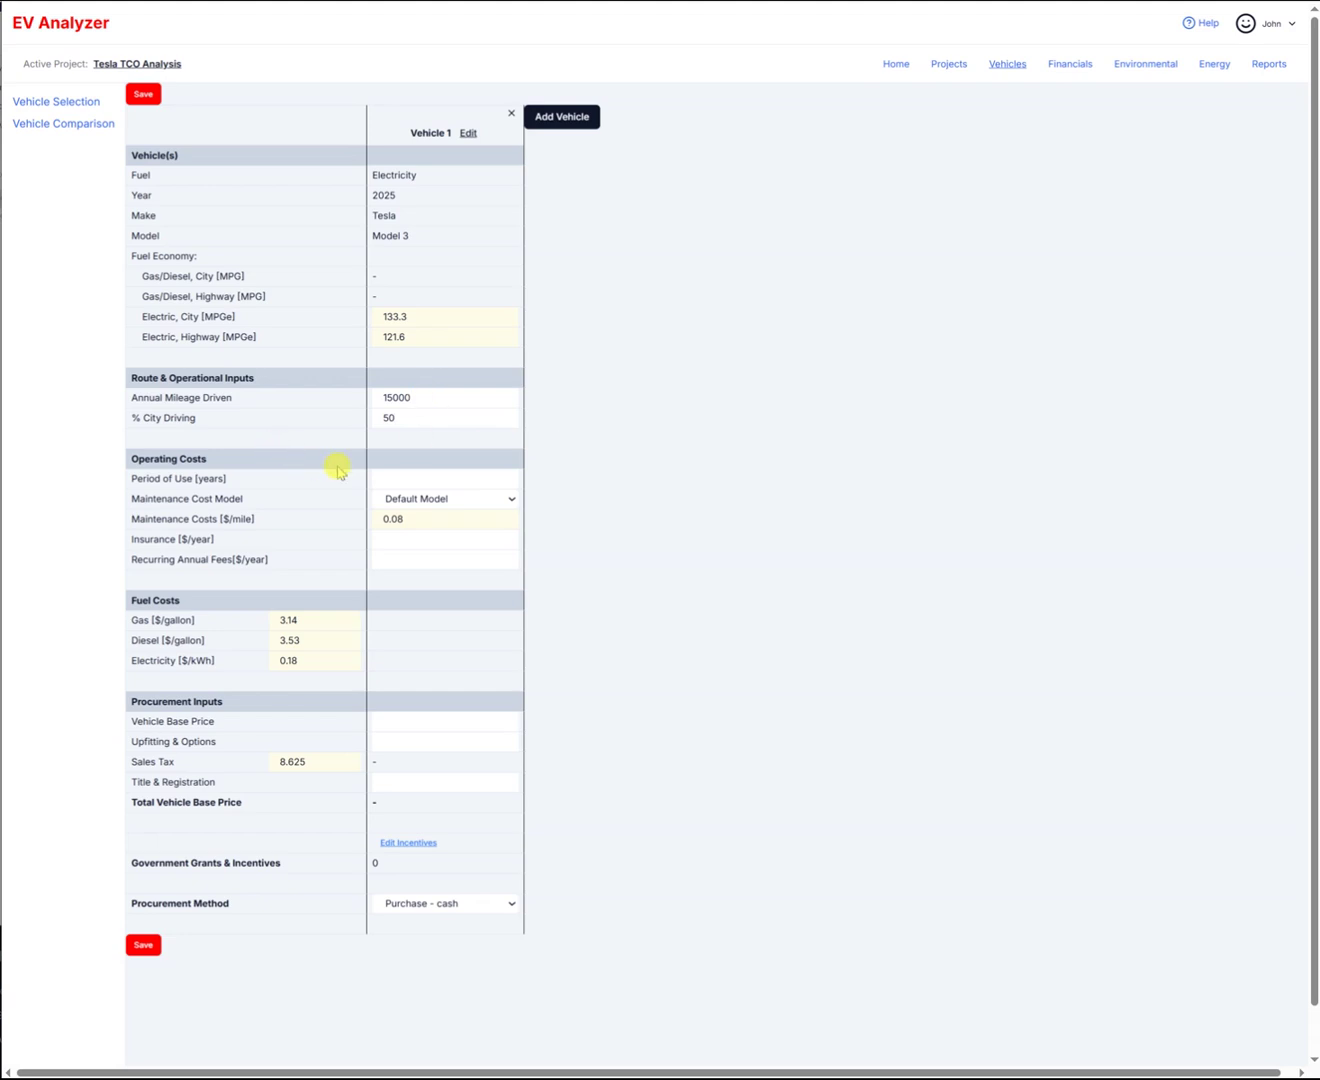
{"action": "left_click", "coordinate": [437, 480]}
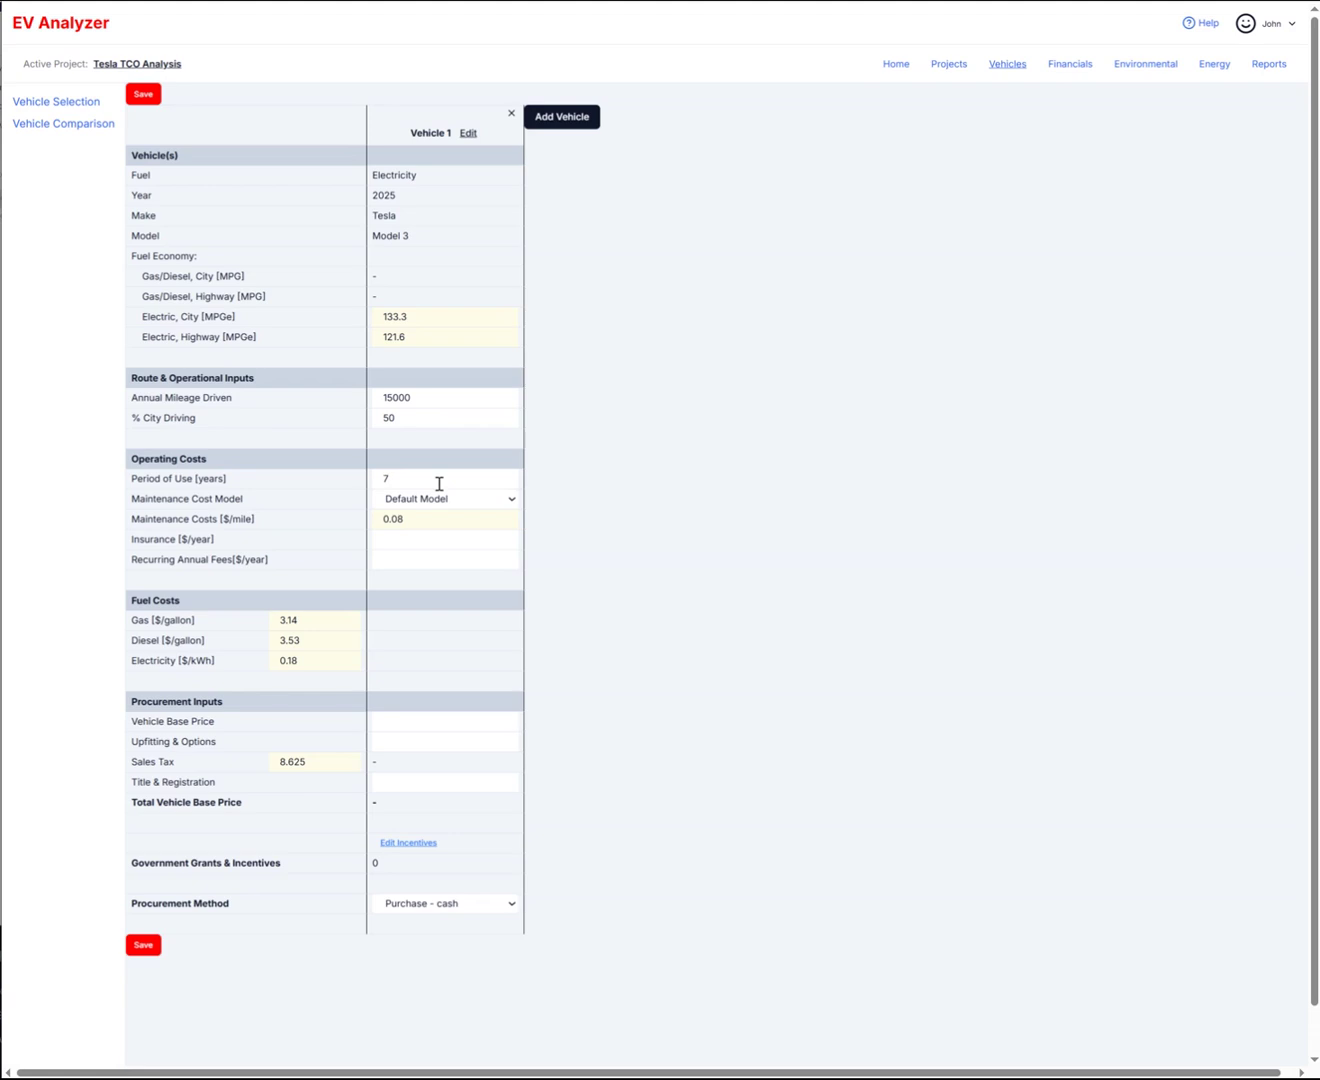
{"action": "type", "text": "7"}
{"action": "left_click", "coordinate": [413, 537]}
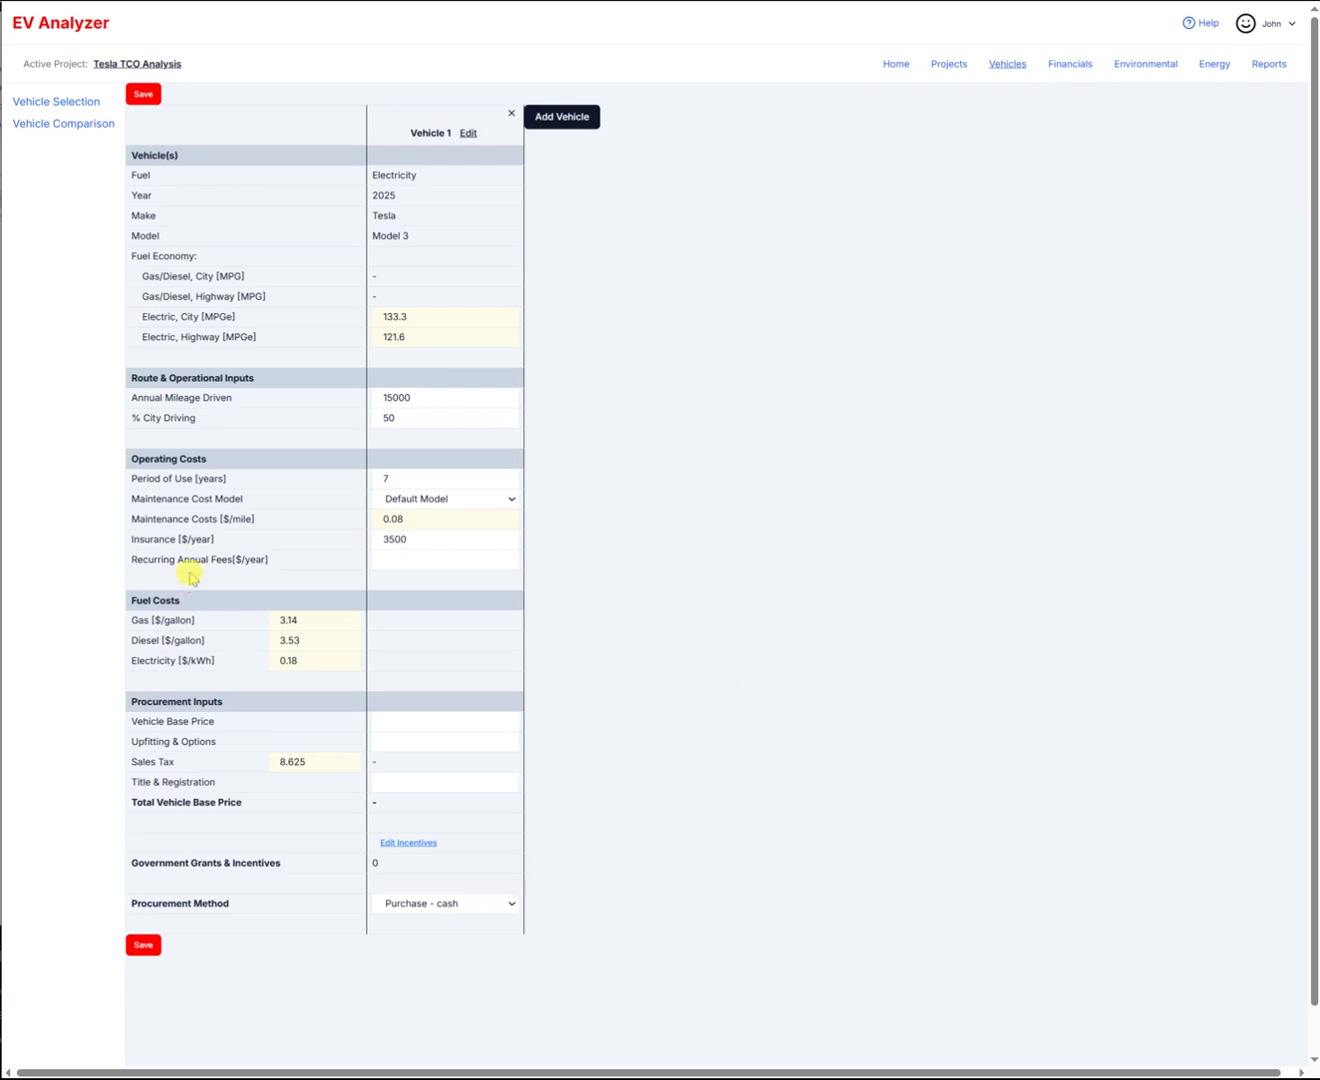
{"action": "left_click", "coordinate": [442, 556]}
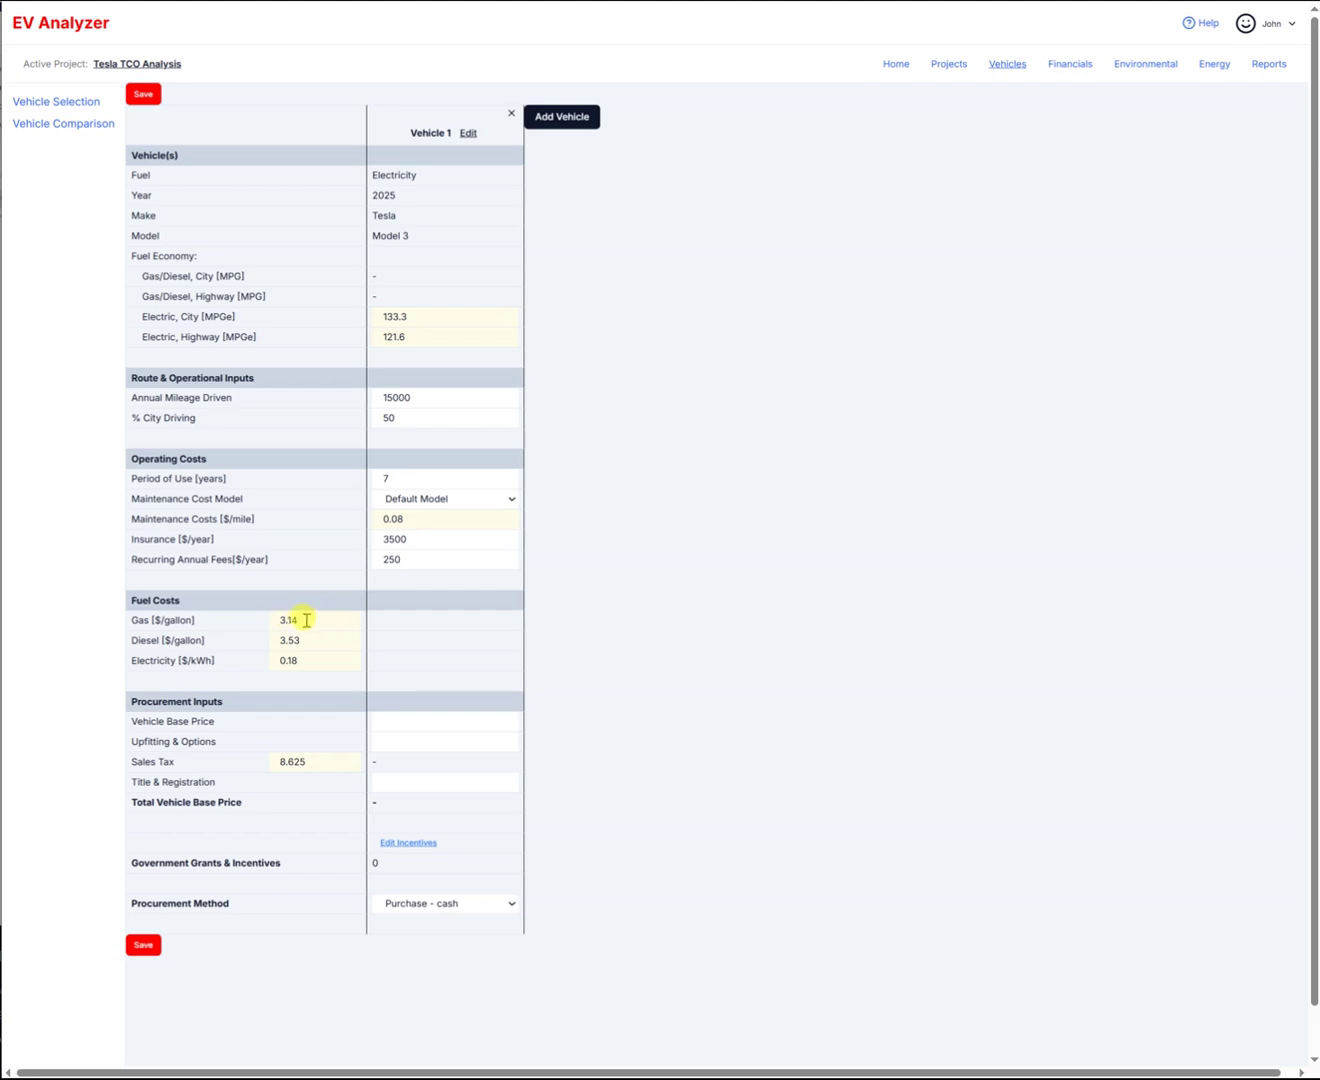
{"action": "left_click", "coordinate": [328, 647]}
{"action": "left_click_drag", "start_coordinate": [318, 664], "coordinate": [274, 683]}
Set Vehicle 1's base price to 45000 and its title and registration cost to 750.
{"action": "left_click", "coordinate": [414, 719]}
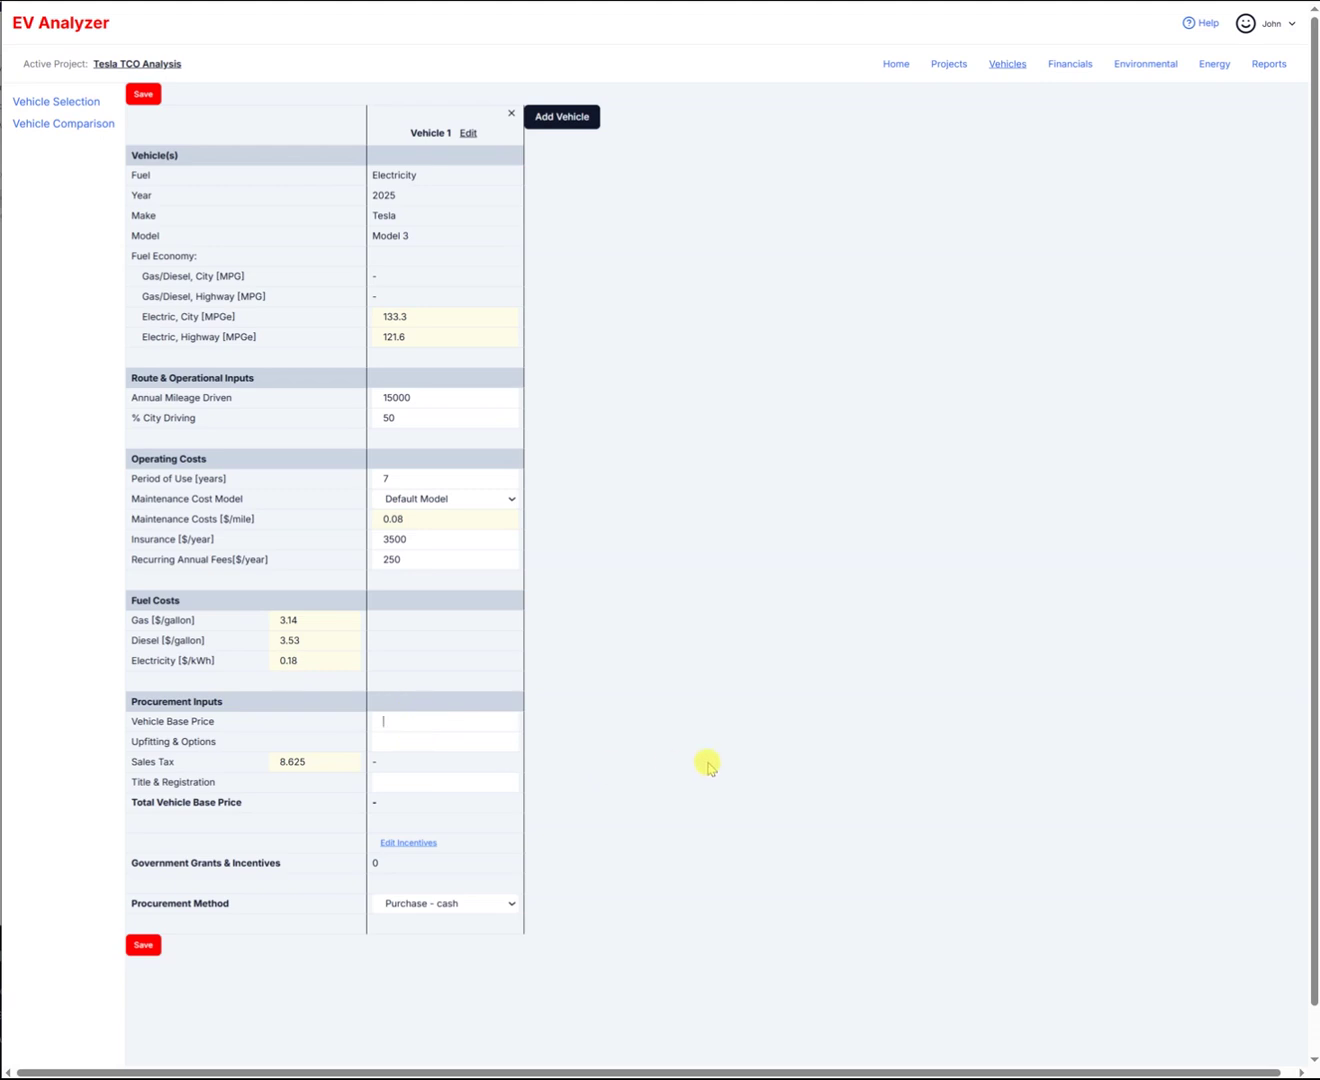
{"action": "type", "text": "45000"}
{"action": "left_click", "coordinate": [376, 759]}
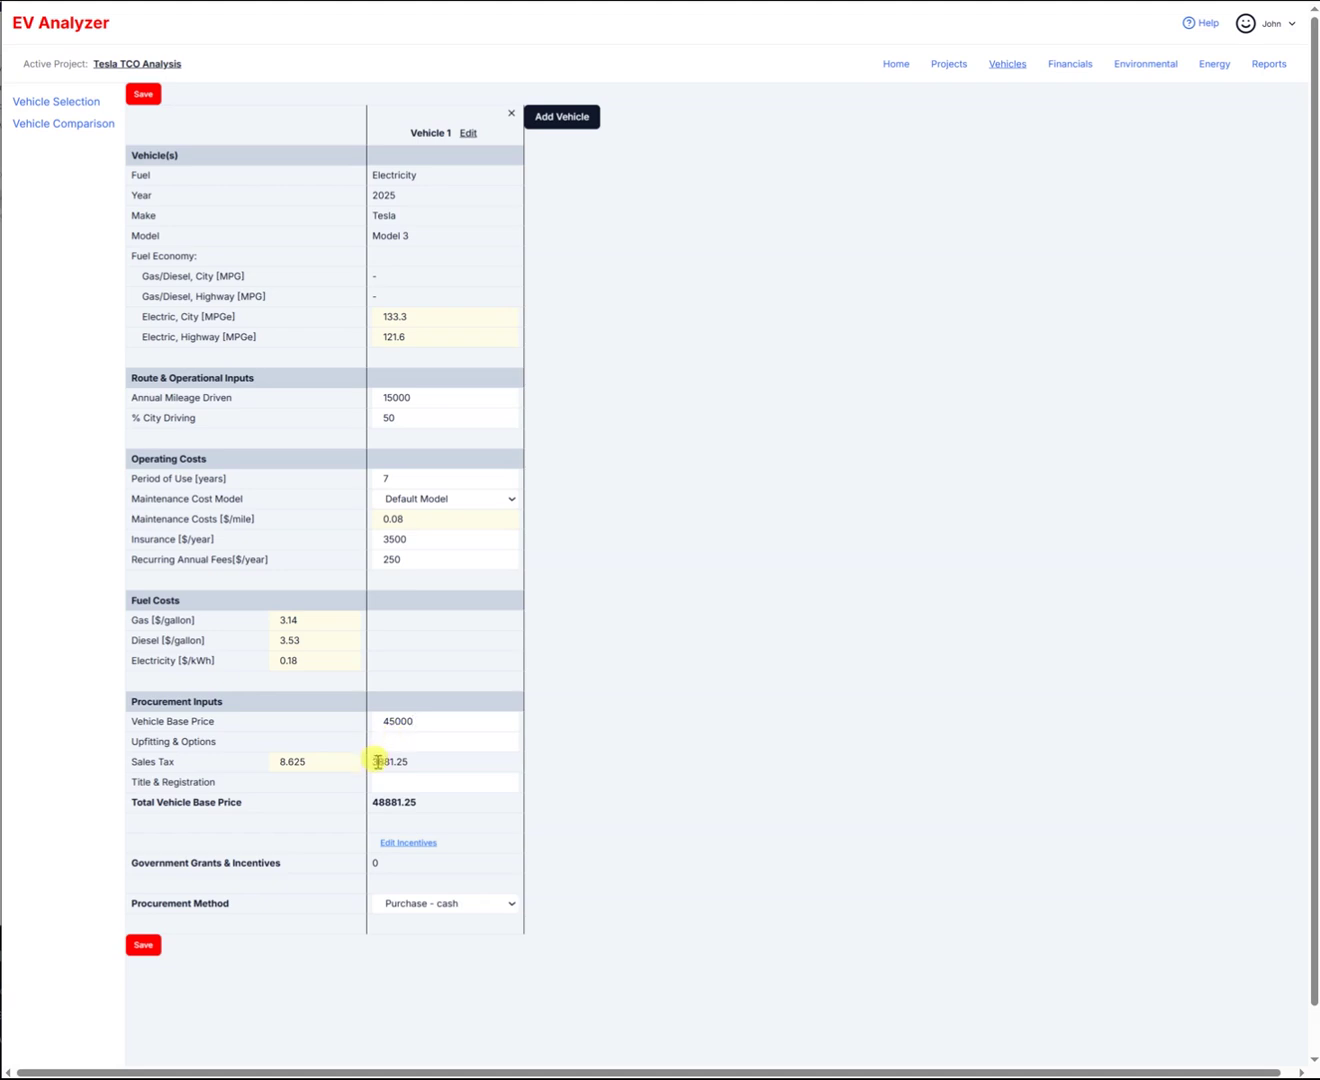
{"action": "left_click", "coordinate": [427, 762]}
{"action": "left_click", "coordinate": [392, 761]}
{"action": "left_click", "coordinate": [309, 763]}
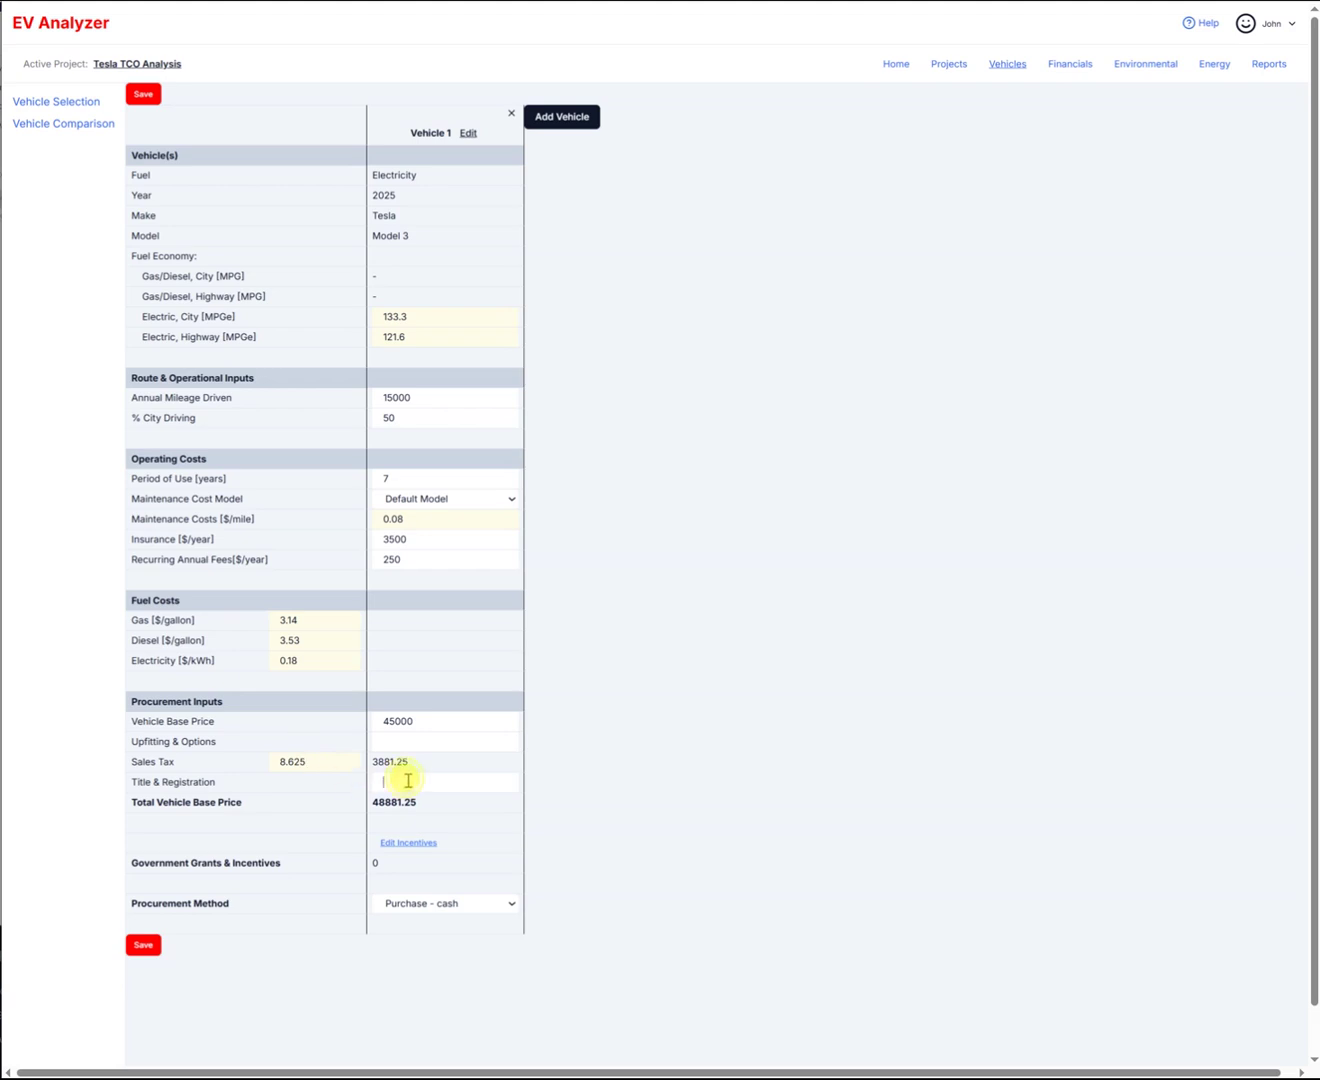
{"action": "type", "text": "750"}
{"action": "left_click", "coordinate": [965, 797]}
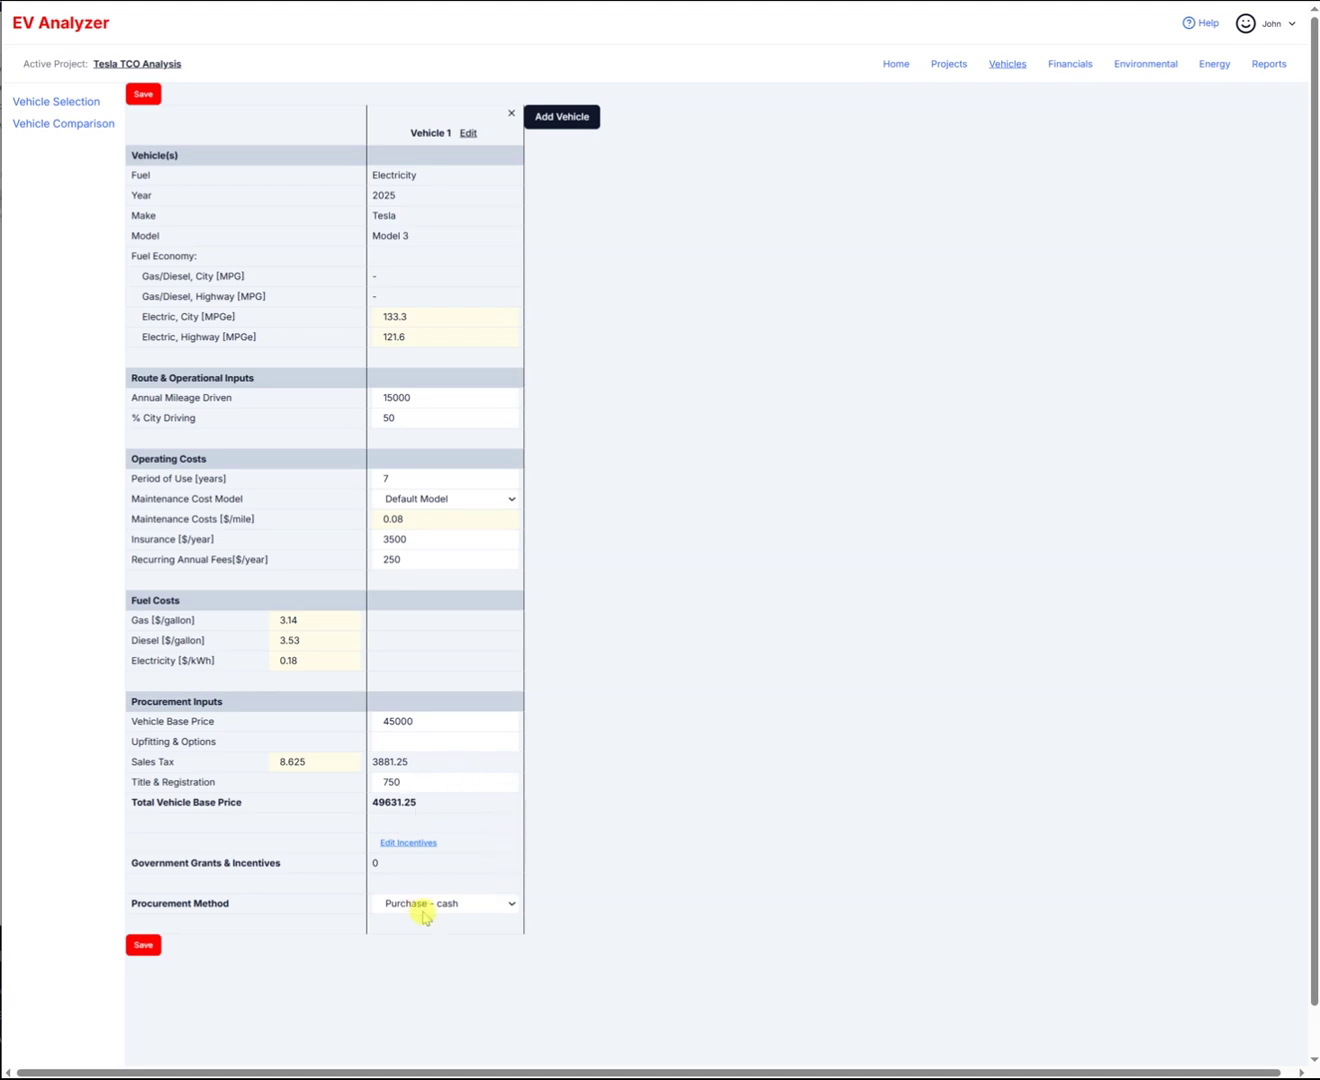
Keep the procurement method as Purchase - cash and save the vehicle inputs.
{"action": "left_click", "coordinate": [511, 905]}
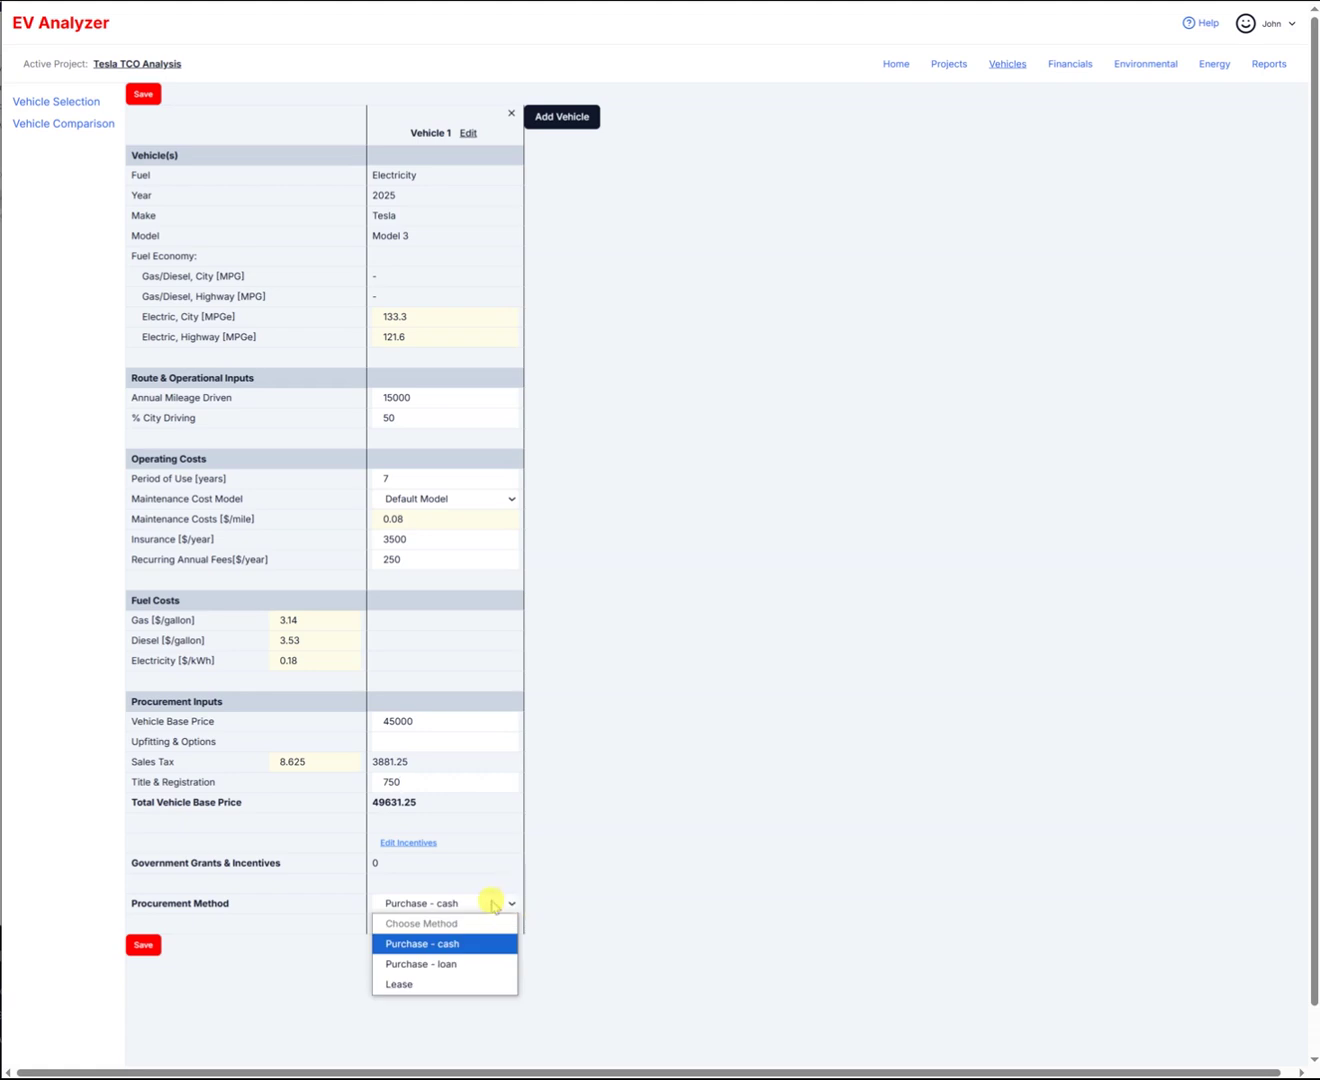
{"action": "left_click", "coordinate": [473, 903]}
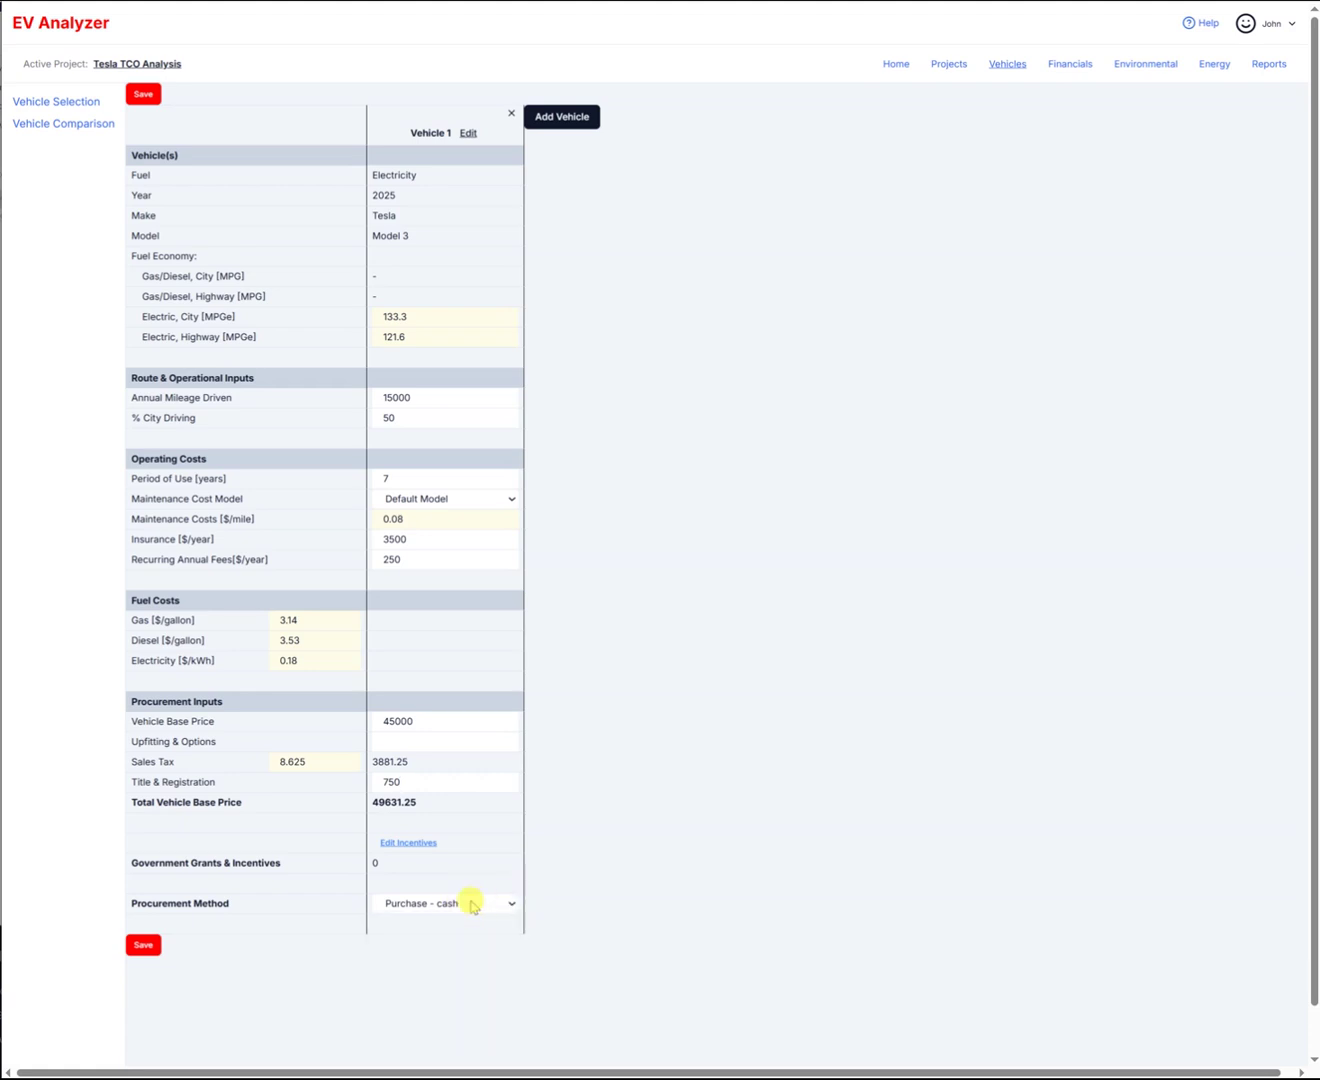
{"action": "left_click", "coordinate": [146, 946]}
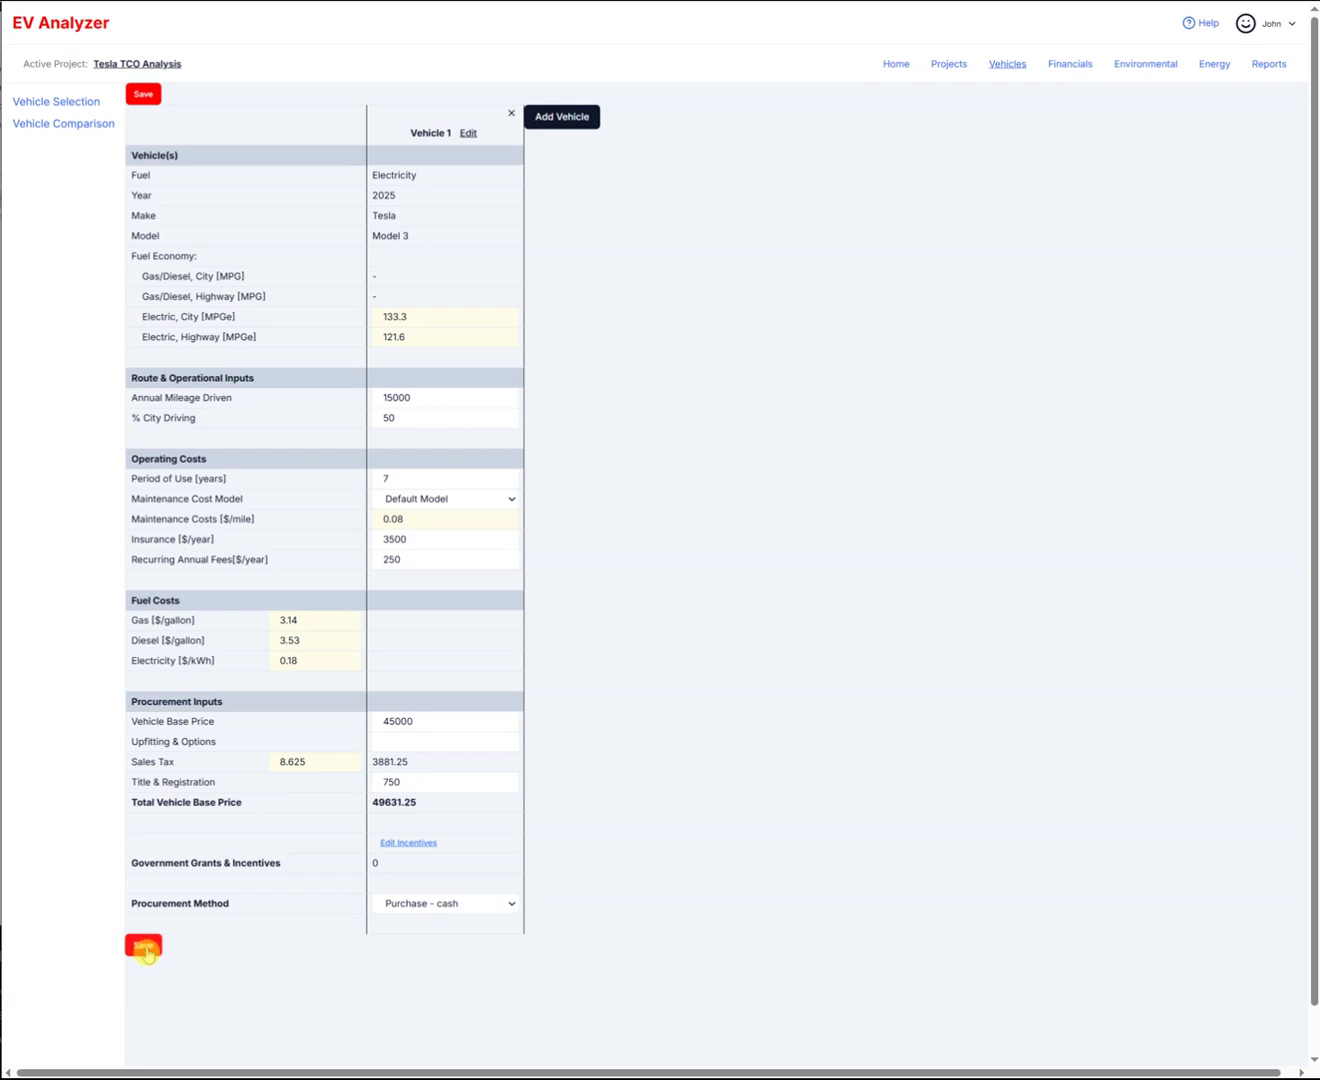
Save the vehicle inputs and view the project's financial TCO analysis, including the years owned and operated.
{"action": "left_click", "coordinate": [145, 947]}
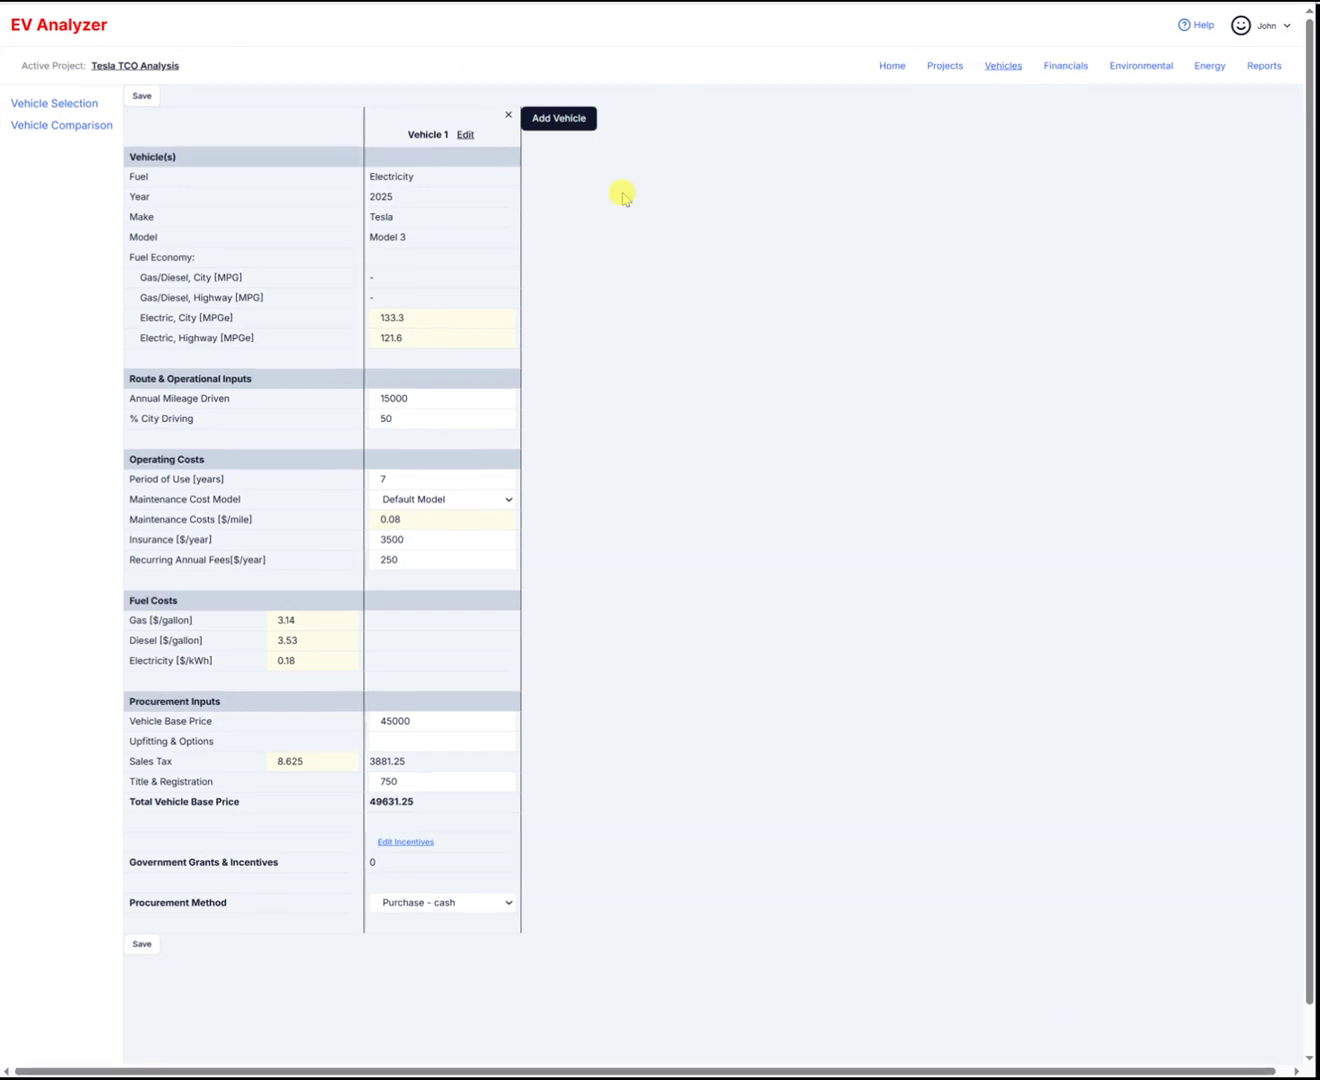
{"action": "left_click", "coordinate": [1067, 66]}
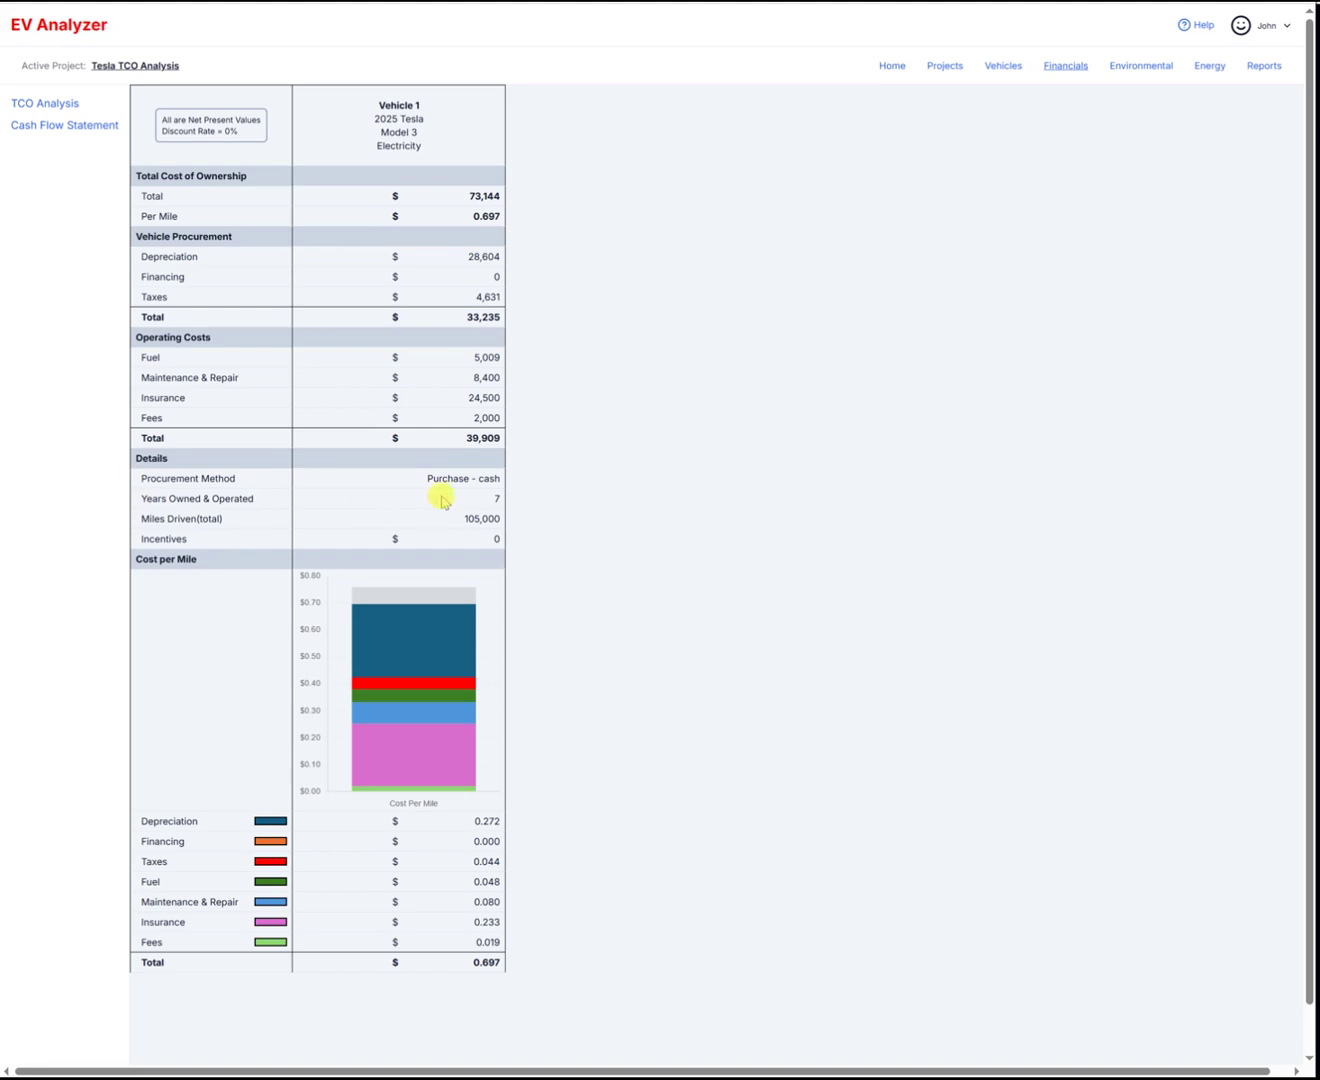
{"action": "double_click", "coordinate": [495, 501]}
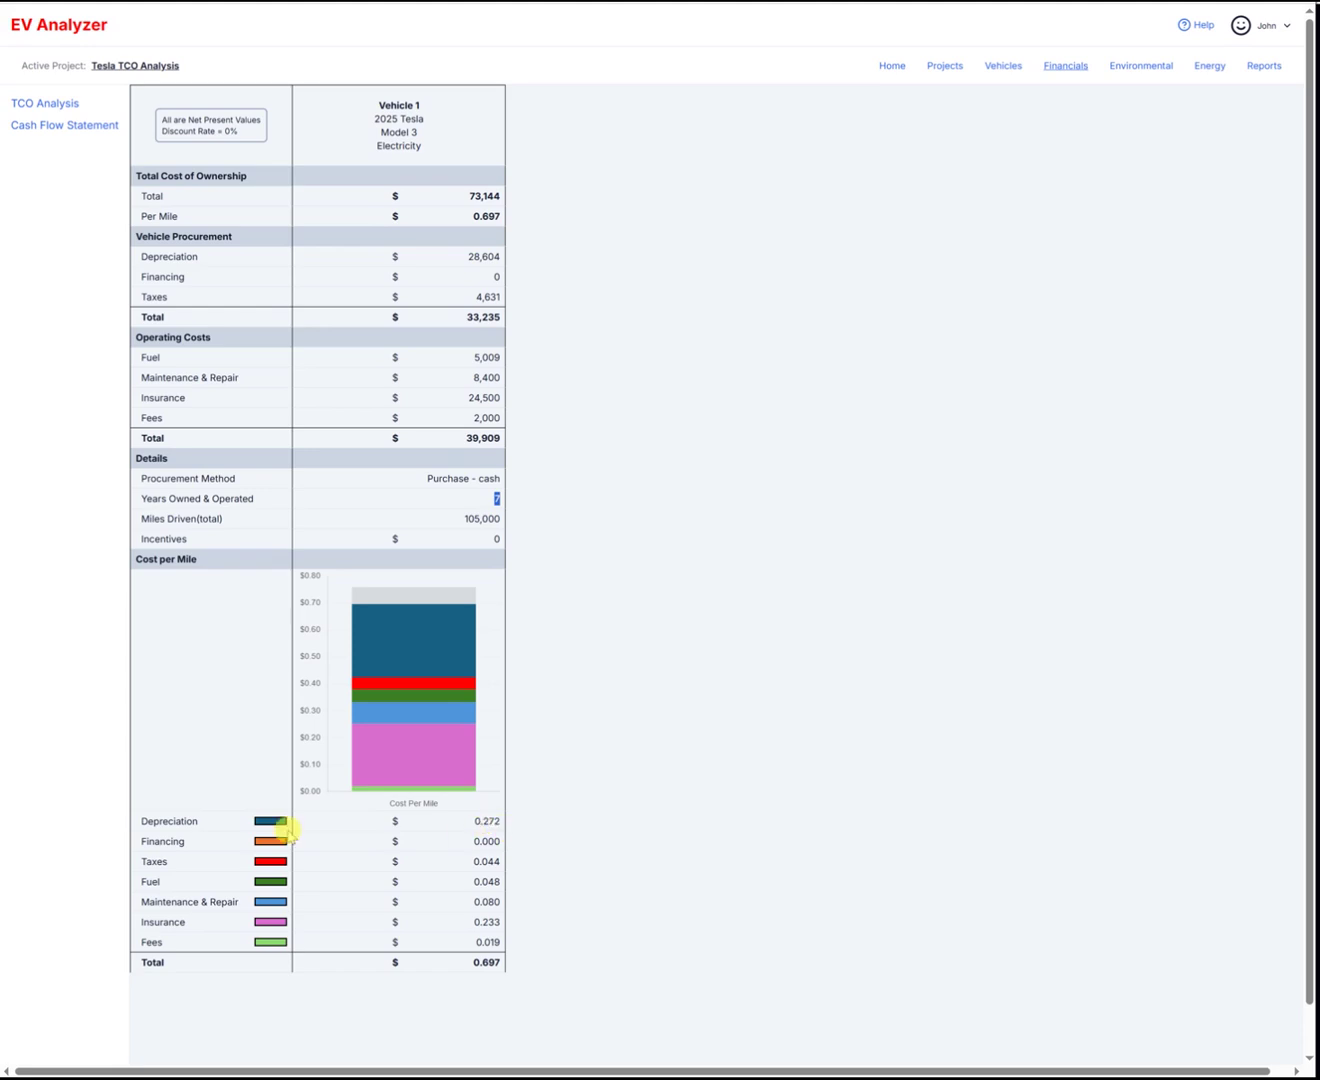
Examine Vehicle 1's cost-per-mile breakdown for depreciation, financing, taxes, fuel, maintenance and repair, insurance and fees.
{"action": "left_click_drag", "start_coordinate": [143, 823], "coordinate": [511, 828]}
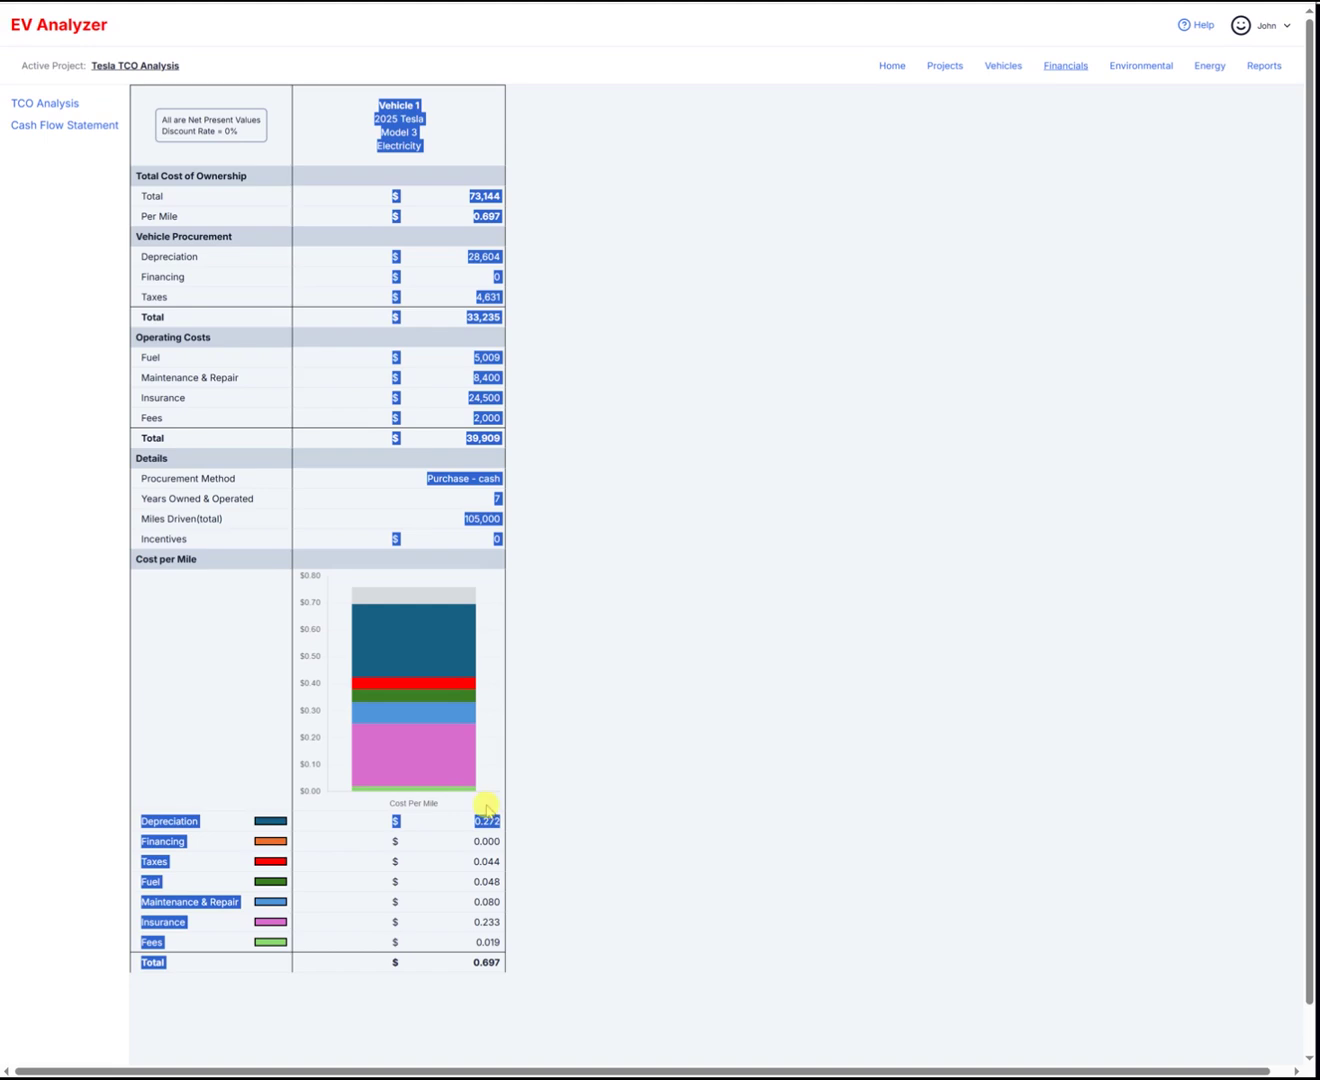
{"action": "left_click", "coordinate": [490, 822]}
{"action": "double_click", "coordinate": [490, 822]}
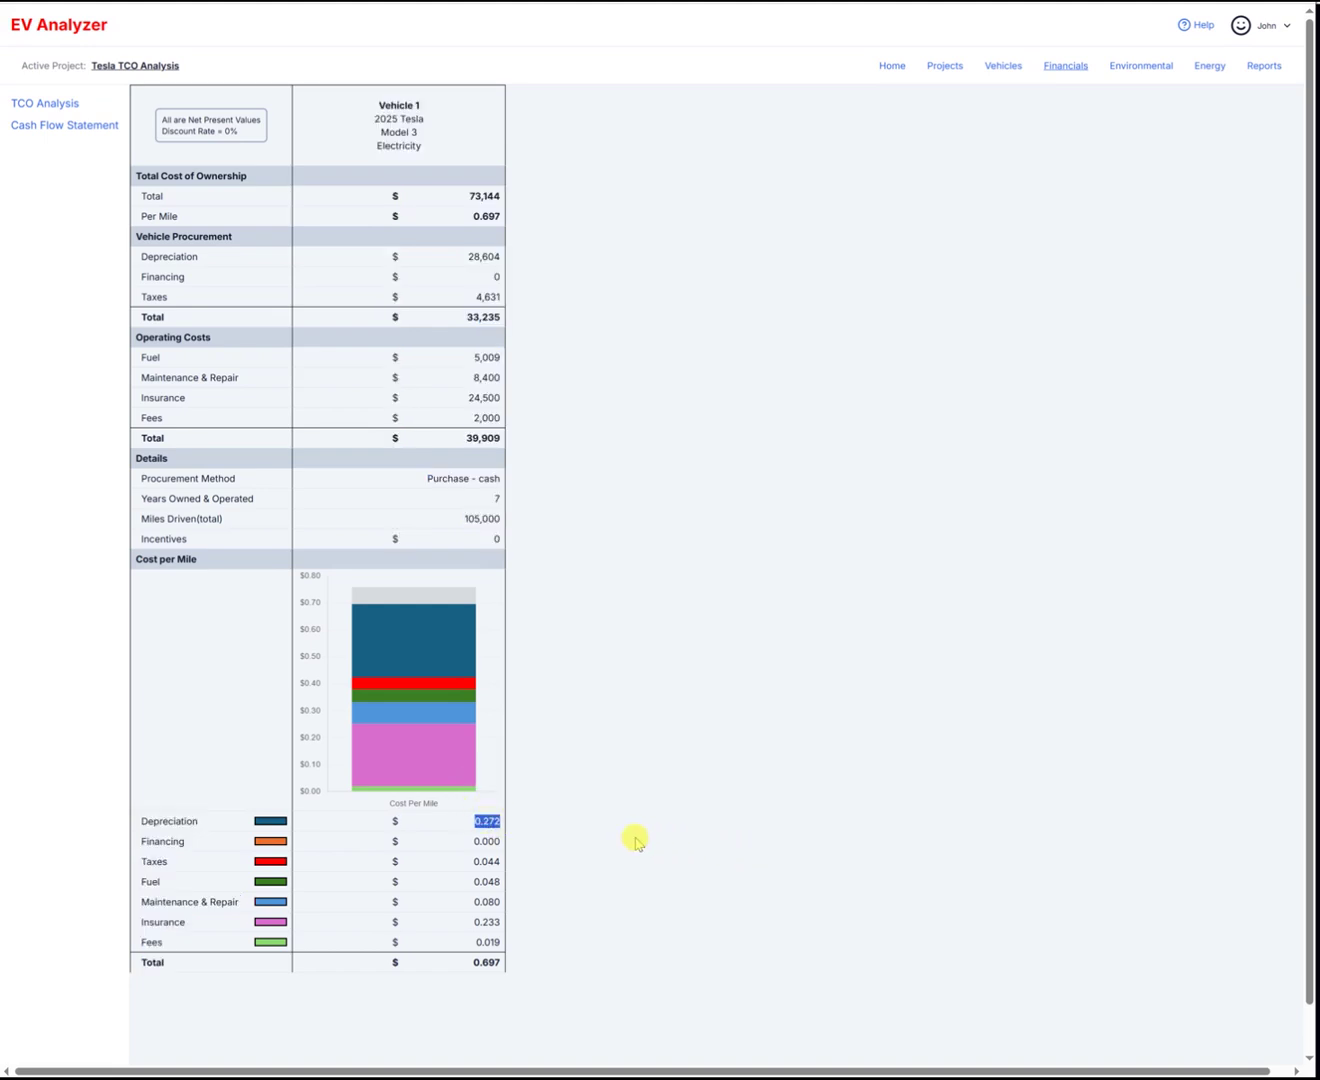
{"action": "left_click", "coordinate": [483, 842]}
{"action": "double_click", "coordinate": [483, 842]}
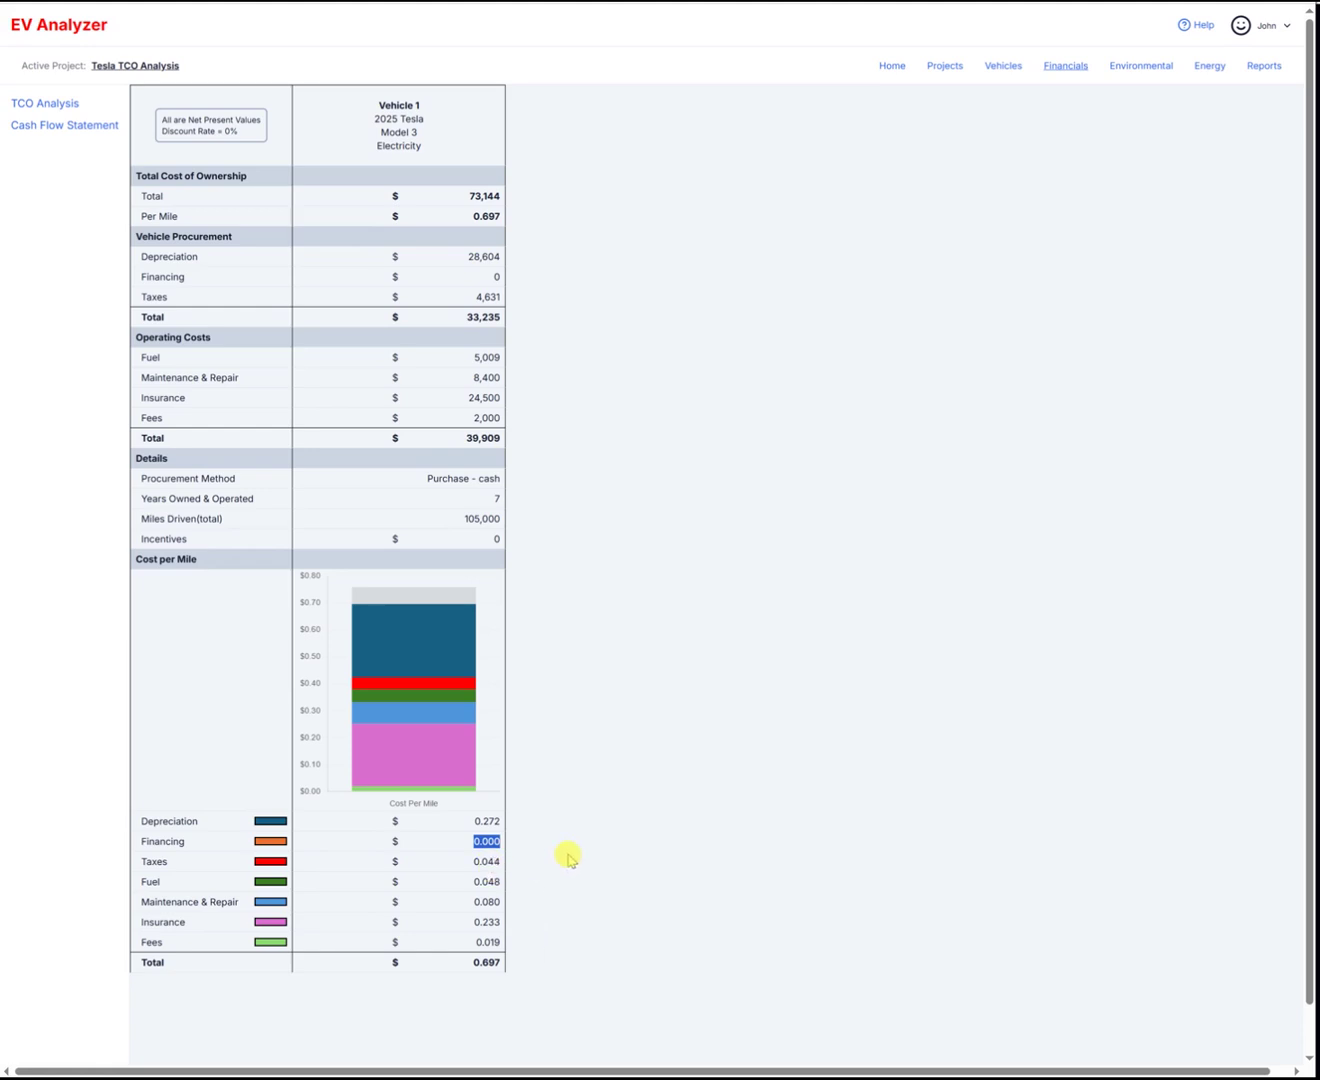
{"action": "double_click", "coordinate": [485, 861]}
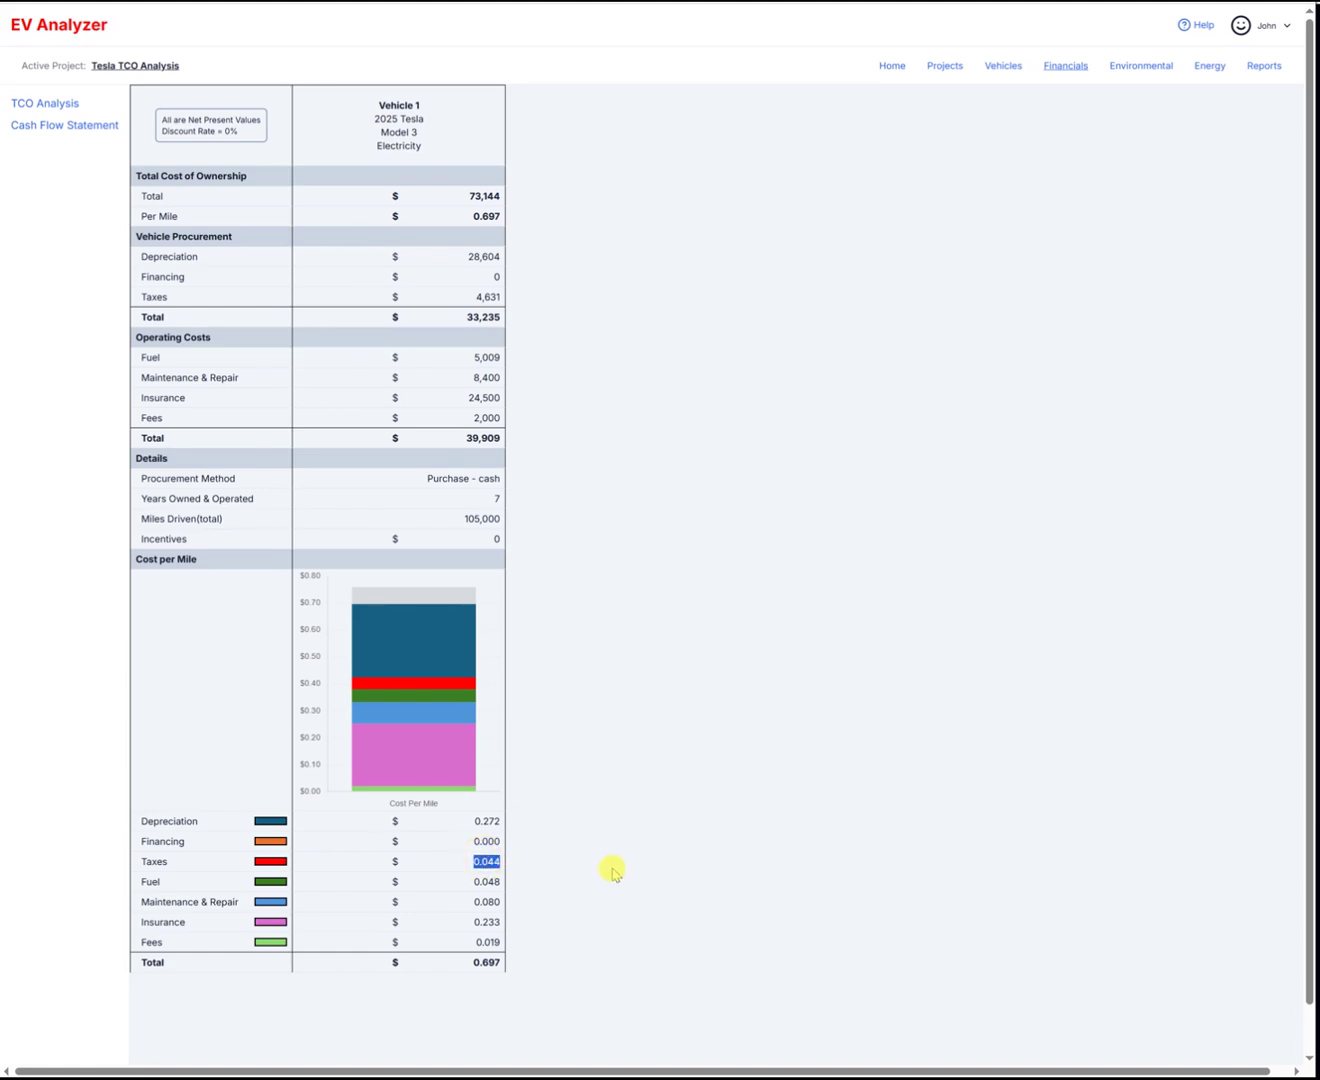
{"action": "double_click", "coordinate": [490, 882]}
{"action": "double_click", "coordinate": [488, 902]}
{"action": "left_click", "coordinate": [500, 922]}
{"action": "double_click", "coordinate": [488, 943]}
{"action": "left_click", "coordinate": [606, 928]}
{"action": "left_click", "coordinate": [544, 841]}
{"action": "left_click", "coordinate": [558, 832]}
{"action": "left_click", "coordinate": [540, 842]}
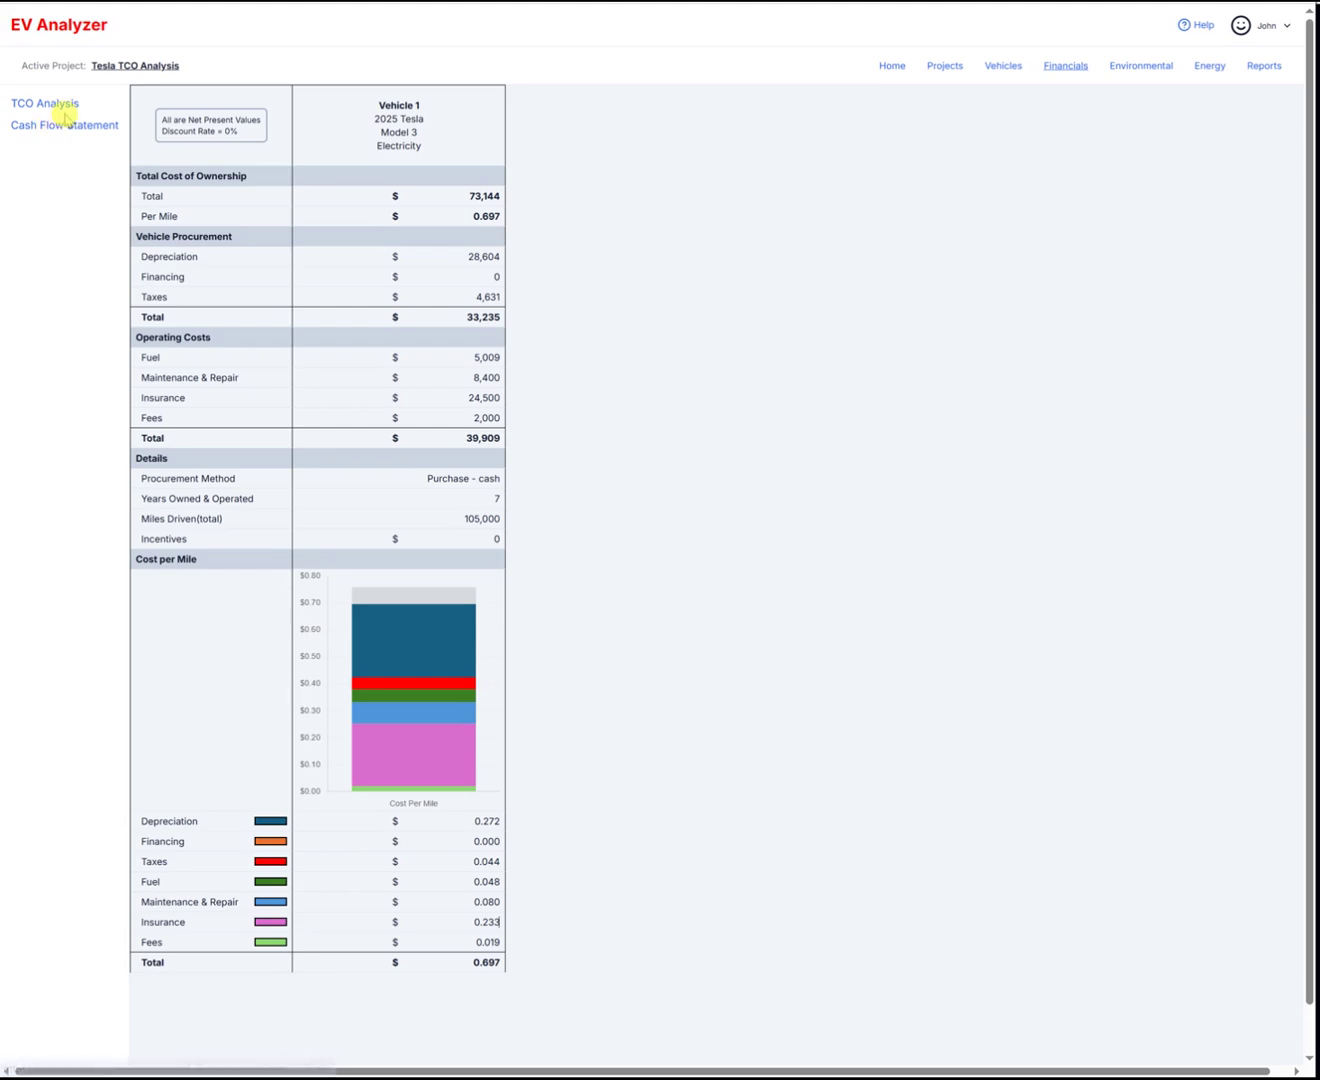
Open the Cash Flow Statement for the Tesla Model 3 and check its discount rate.
{"action": "left_click", "coordinate": [104, 143]}
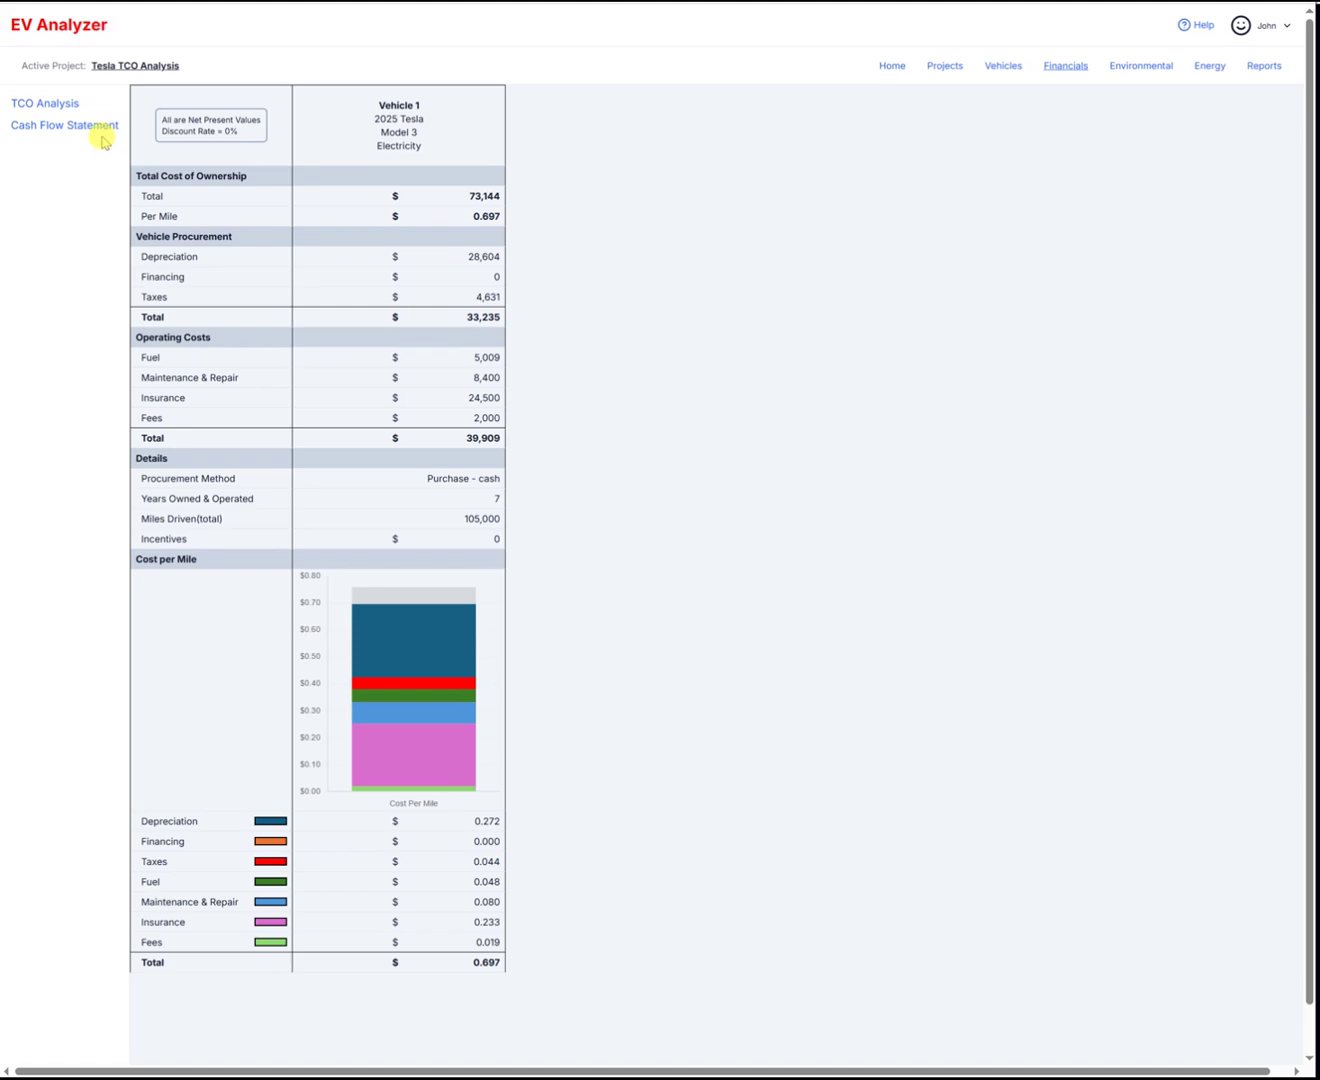
{"action": "left_click", "coordinate": [36, 133]}
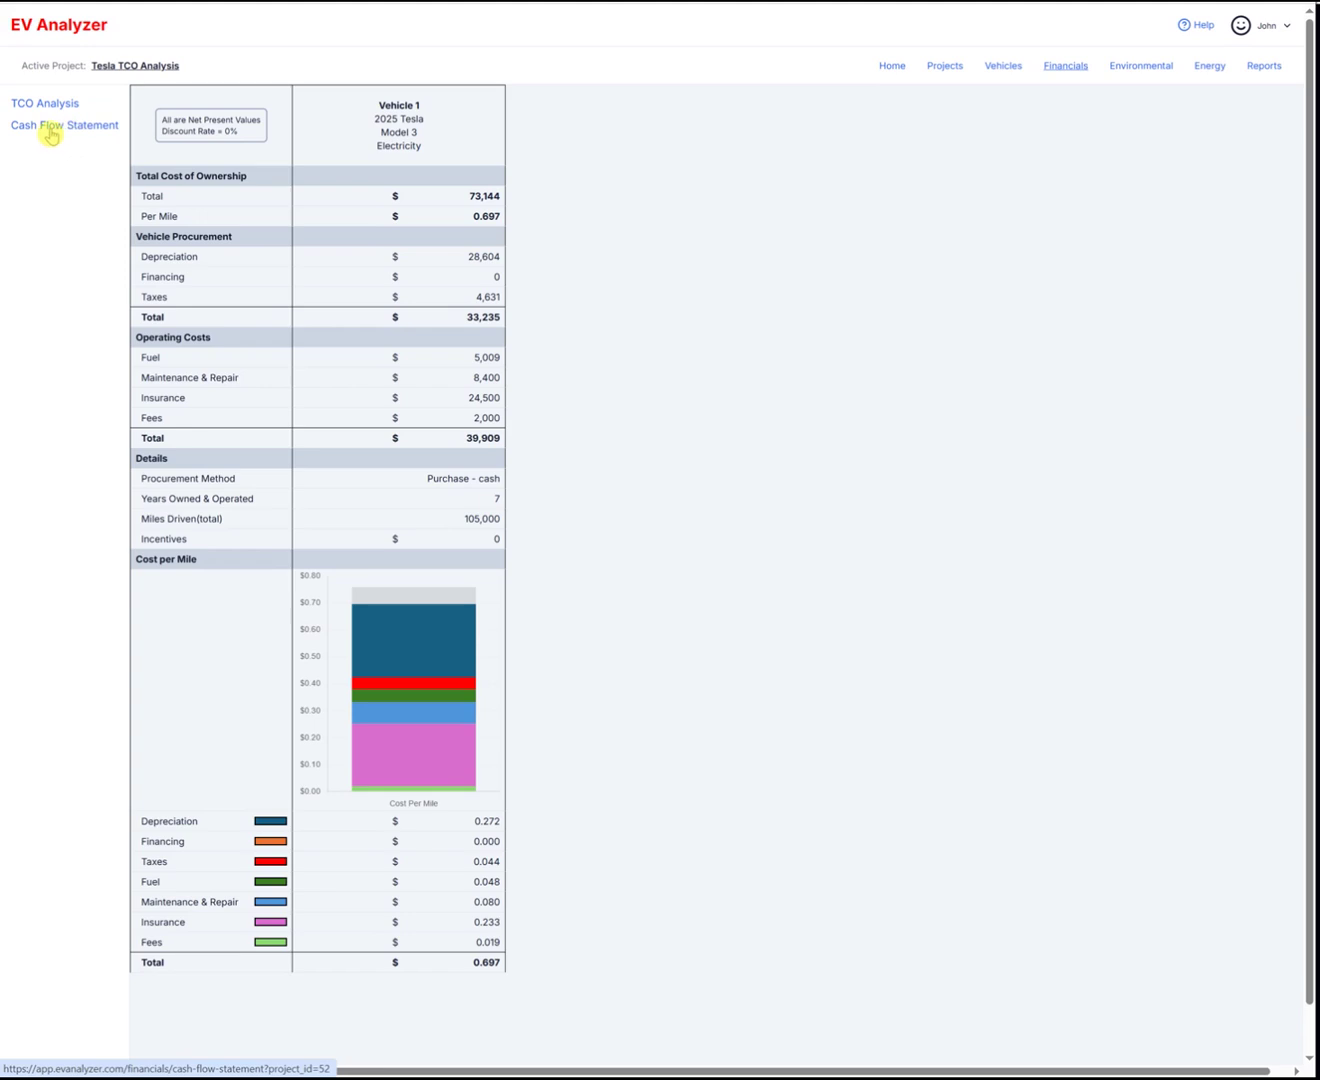
{"action": "left_click", "coordinate": [87, 130]}
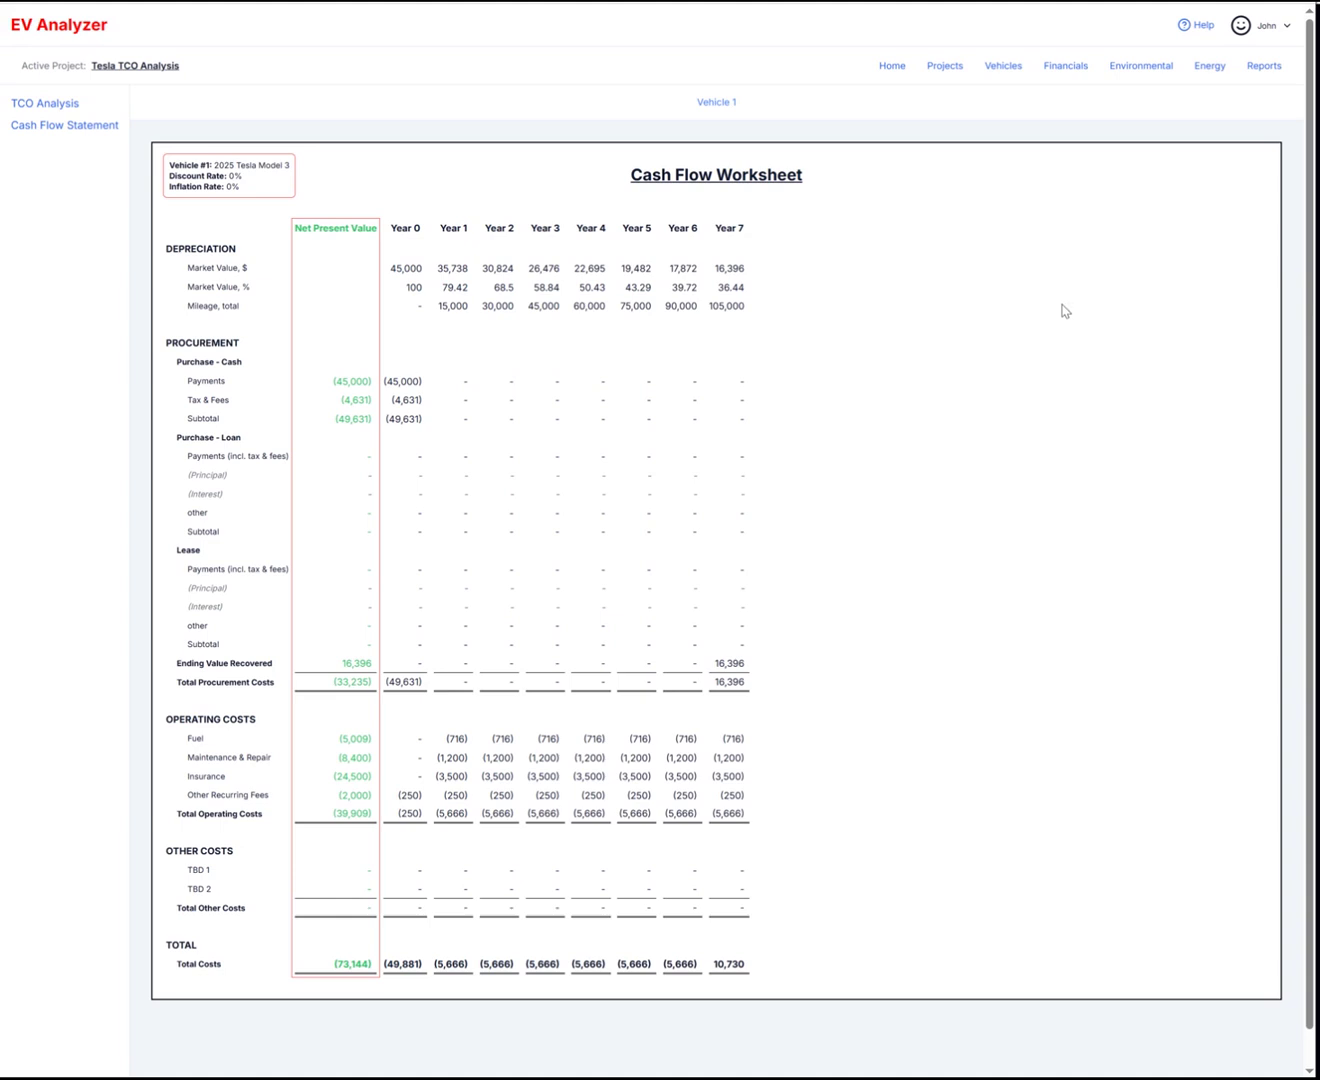
{"action": "left_click_drag", "start_coordinate": [170, 178], "coordinate": [258, 178]}
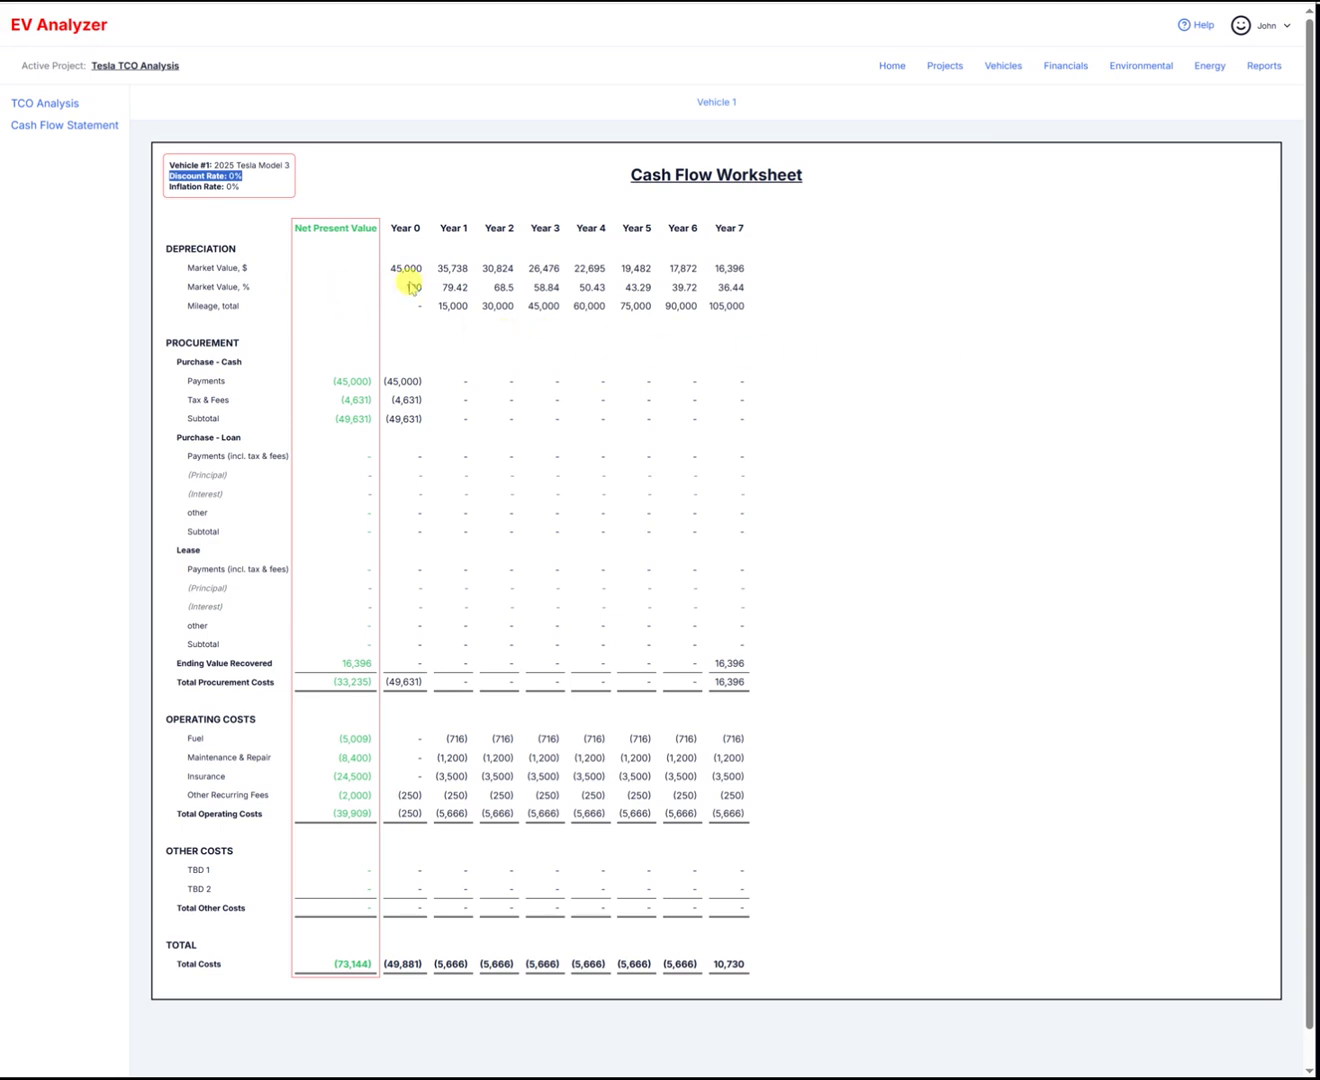
Examine the yearly market values through Year 7 and the Ending Value Recovered row in the cash flow worksheet.
{"action": "left_click_drag", "start_coordinate": [383, 268], "coordinate": [490, 262]}
{"action": "left_click", "coordinate": [699, 268]}
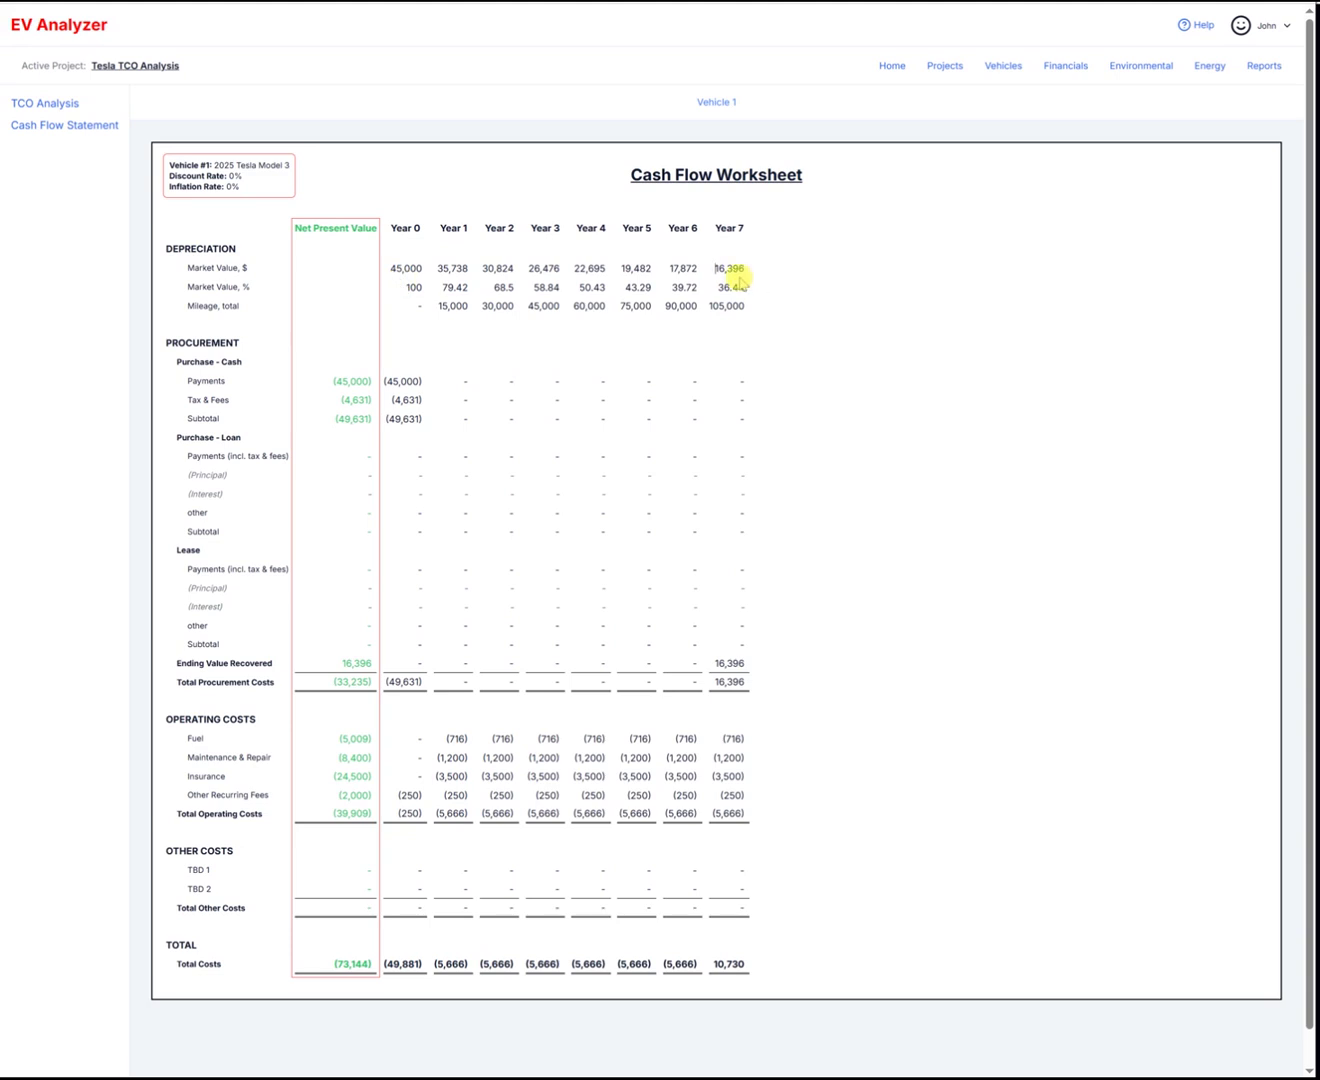
{"action": "left_click_drag", "start_coordinate": [715, 268], "coordinate": [745, 269]}
{"action": "left_click_drag", "start_coordinate": [173, 669], "coordinate": [271, 665]}
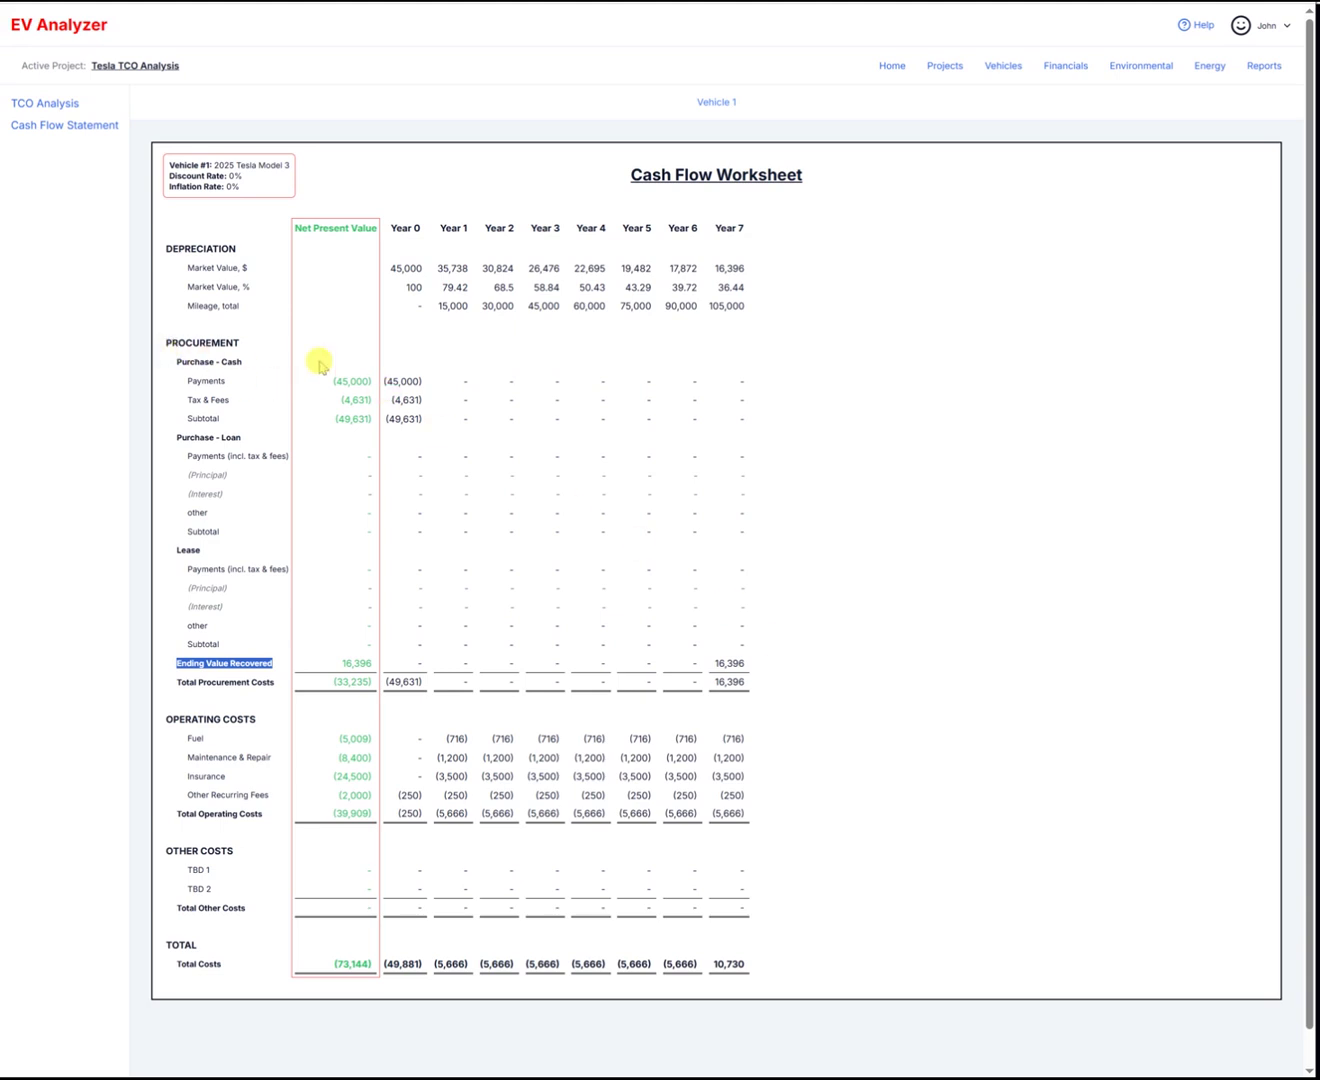
Review the net present values of the cash payments, total operating costs, total procurement costs and total costs.
{"action": "left_click", "coordinate": [338, 381]}
{"action": "left_click_drag", "start_coordinate": [338, 381], "coordinate": [431, 389]}
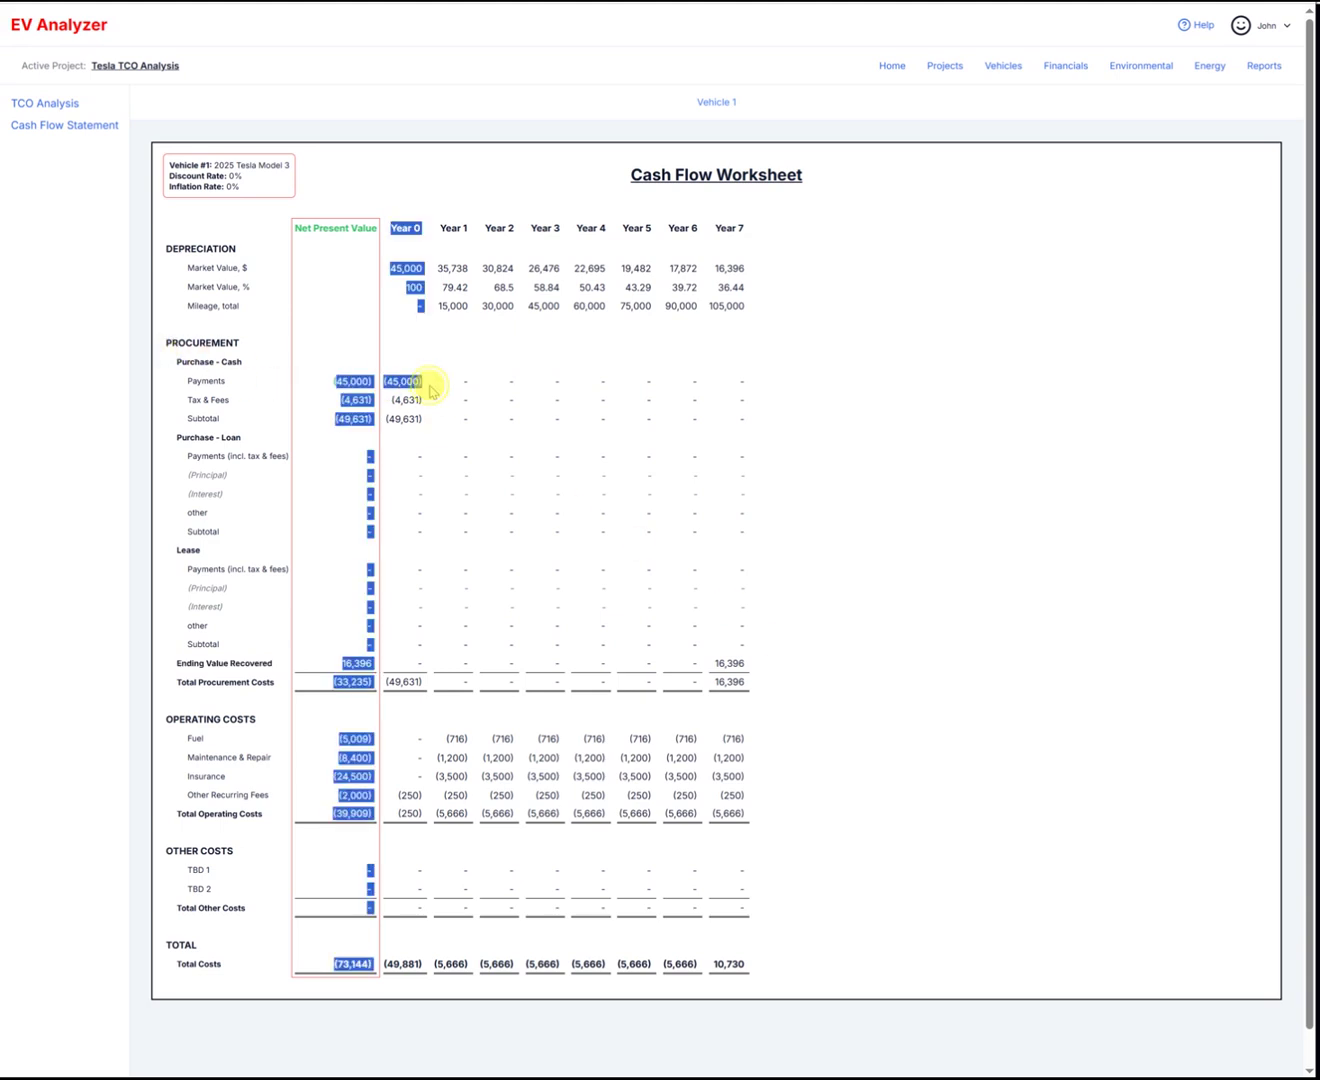
{"action": "left_click", "coordinate": [346, 380]}
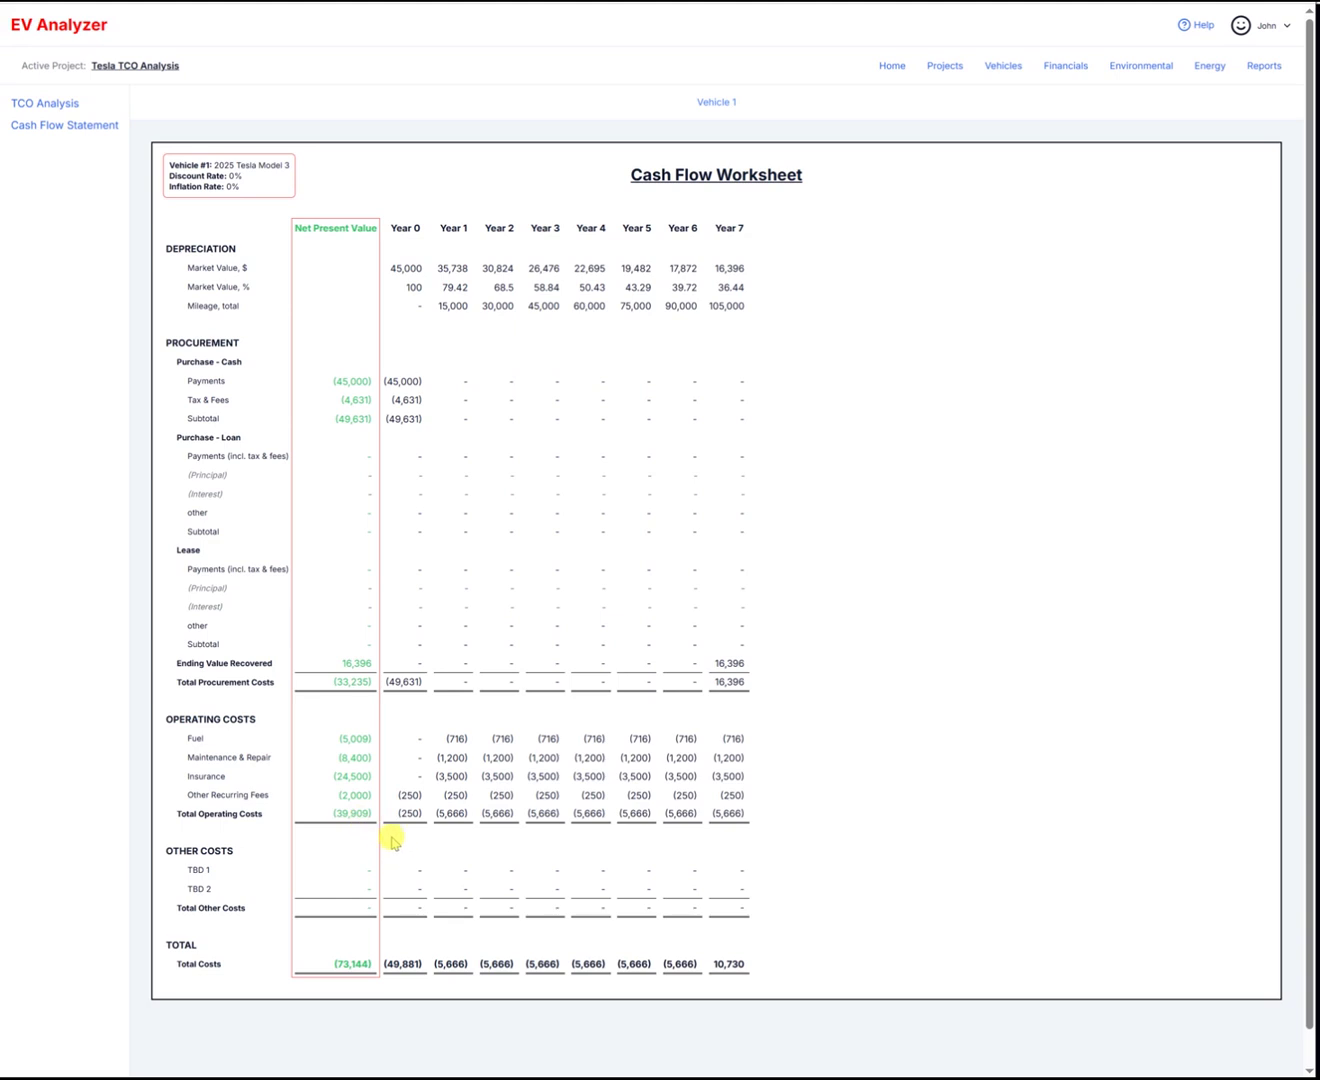
{"action": "left_click_drag", "start_coordinate": [333, 814], "coordinate": [370, 812]}
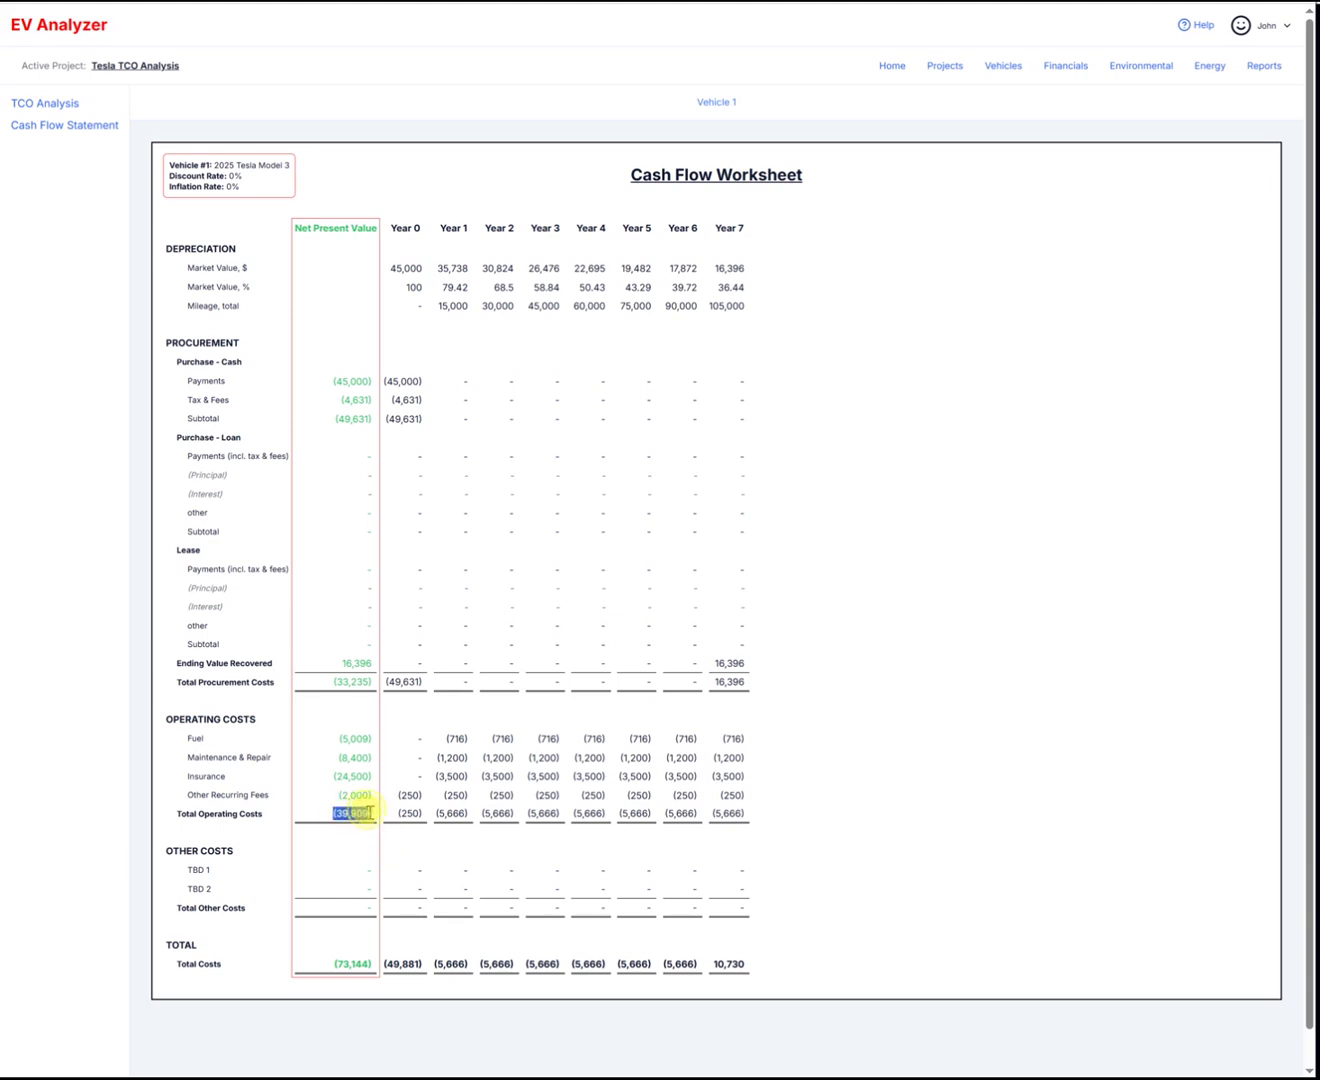
{"action": "left_click_drag", "start_coordinate": [317, 682], "coordinate": [382, 681]}
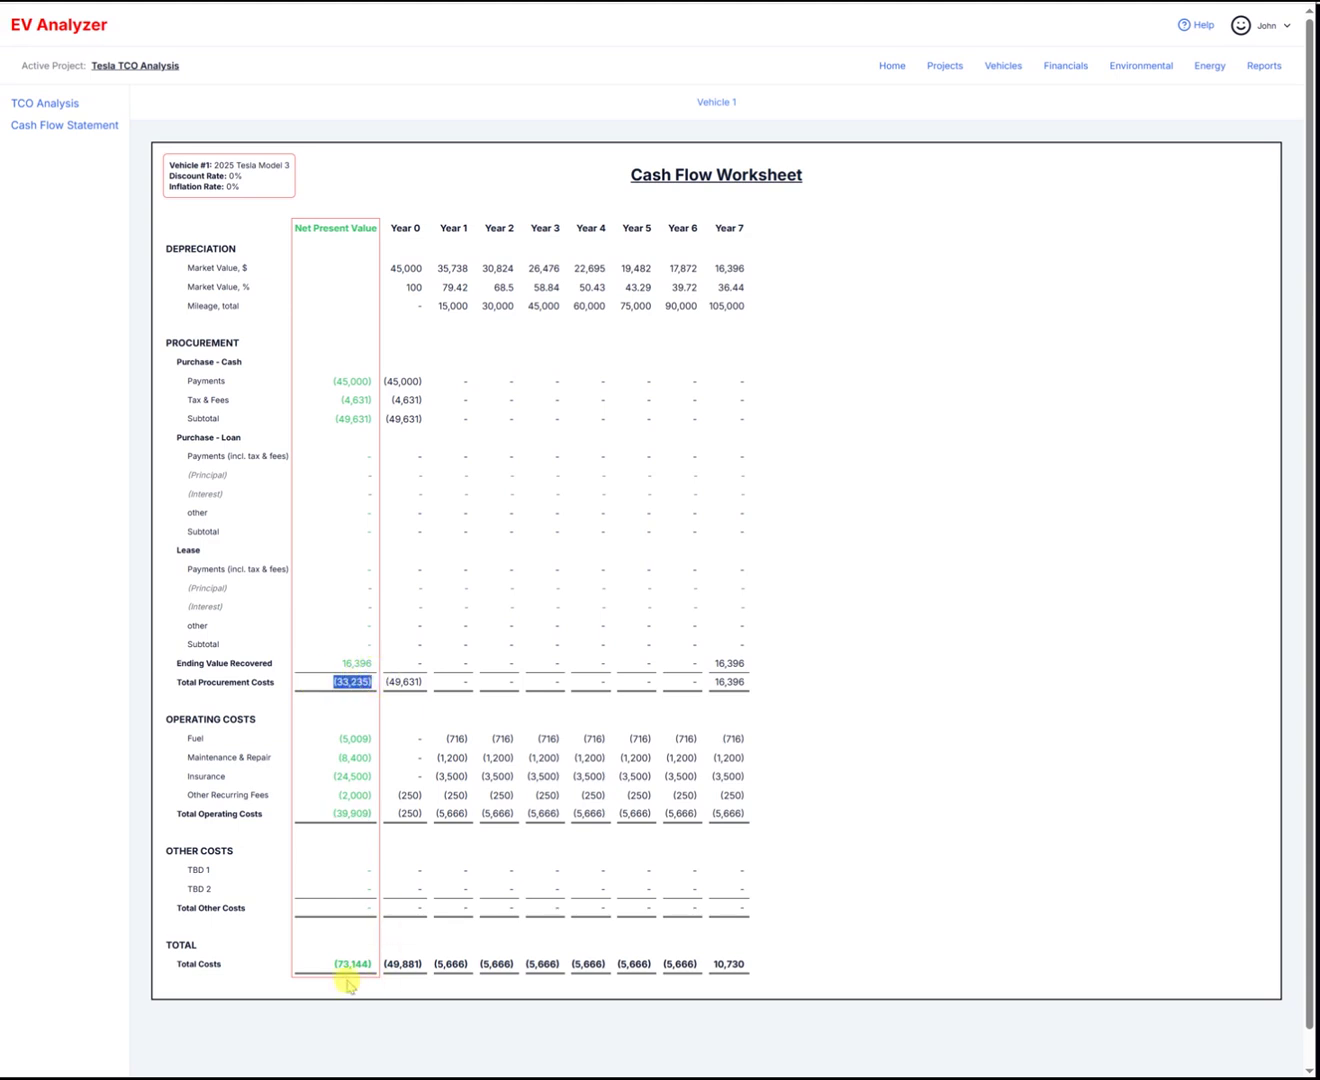
{"action": "left_click_drag", "start_coordinate": [335, 962], "coordinate": [381, 986]}
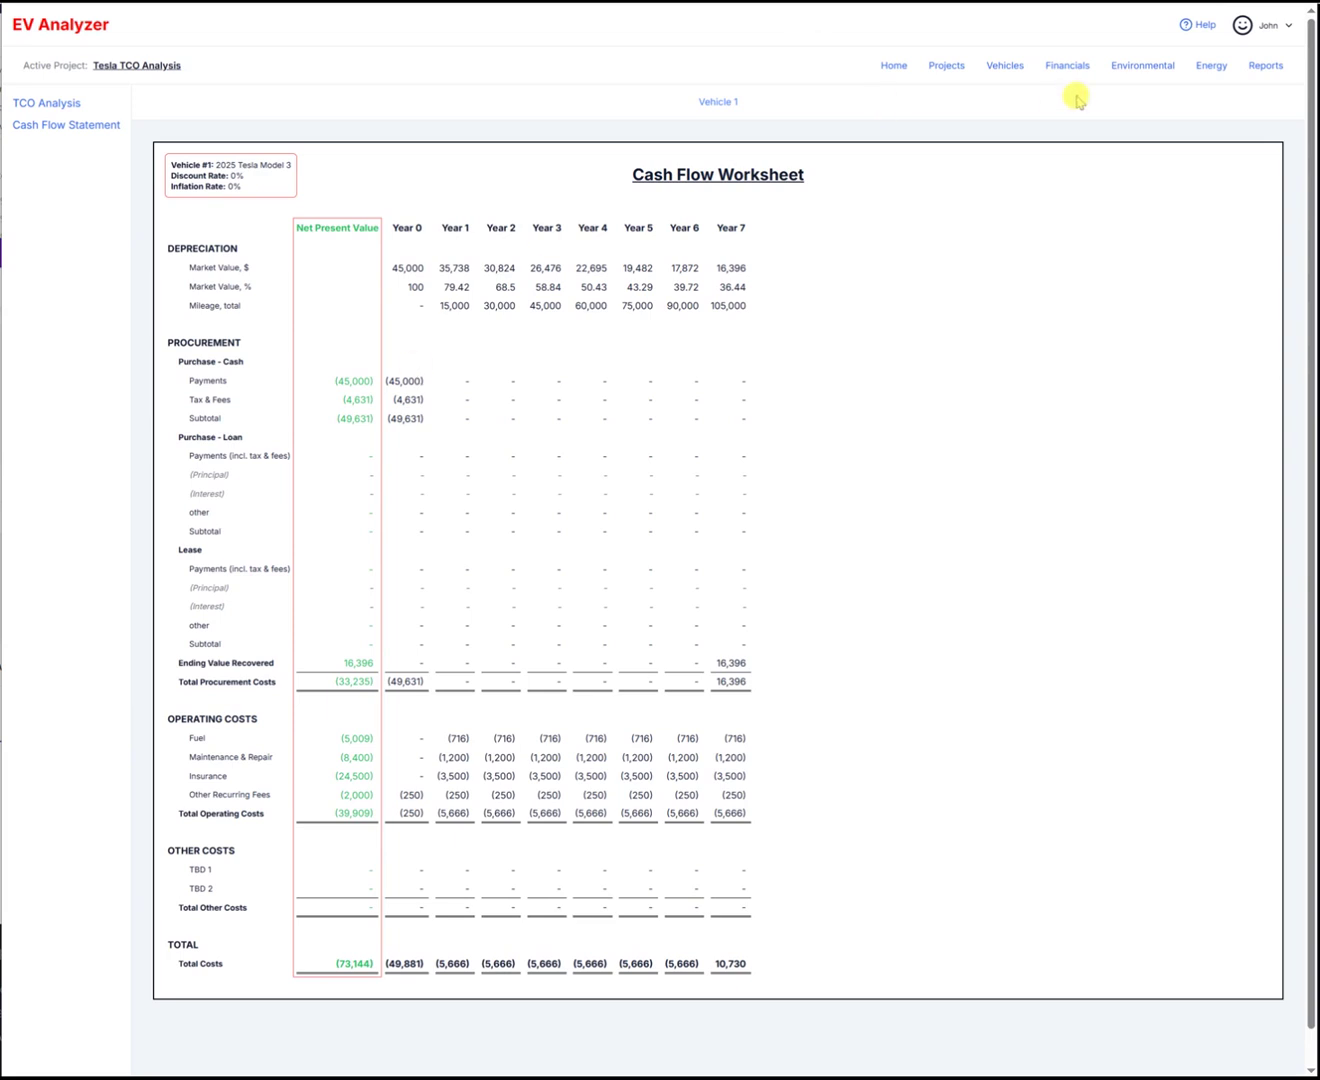
Browse the Help overview, the Frequently Asked Questions and the Glossary.
{"action": "left_click", "coordinate": [1202, 30]}
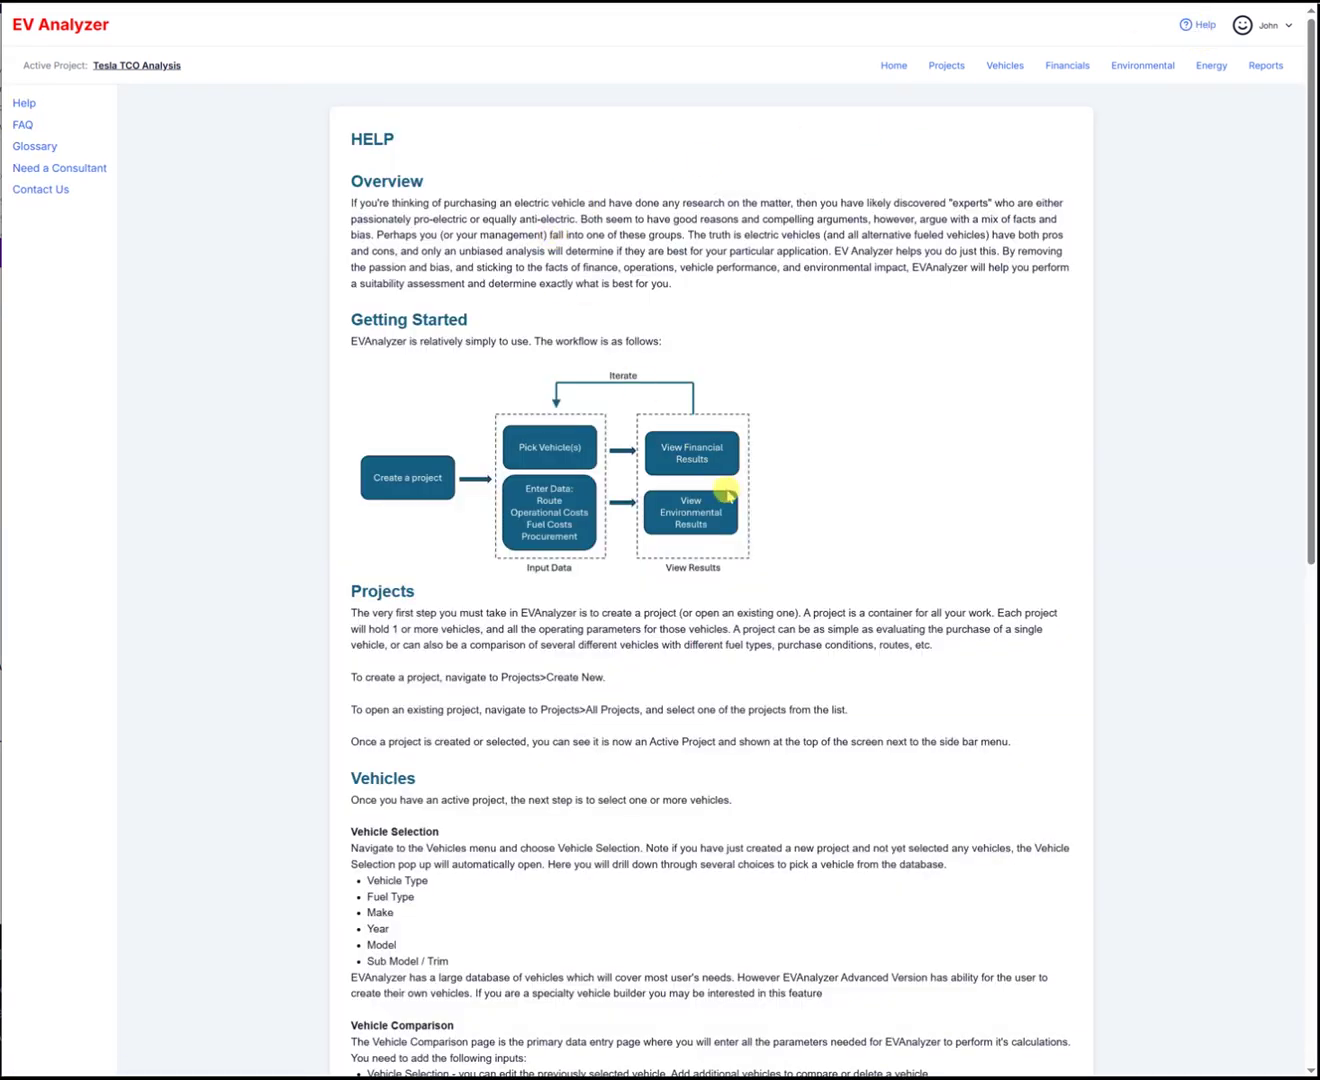
{"action": "scroll", "coordinate": [760, 579], "scroll_direction": "down", "scroll_amount": 5}
{"action": "scroll", "coordinate": [765, 595], "scroll_direction": "down", "scroll_amount": 1}
{"action": "scroll", "coordinate": [745, 585], "scroll_direction": "up", "scroll_amount": 6}
{"action": "left_click", "coordinate": [22, 126]}
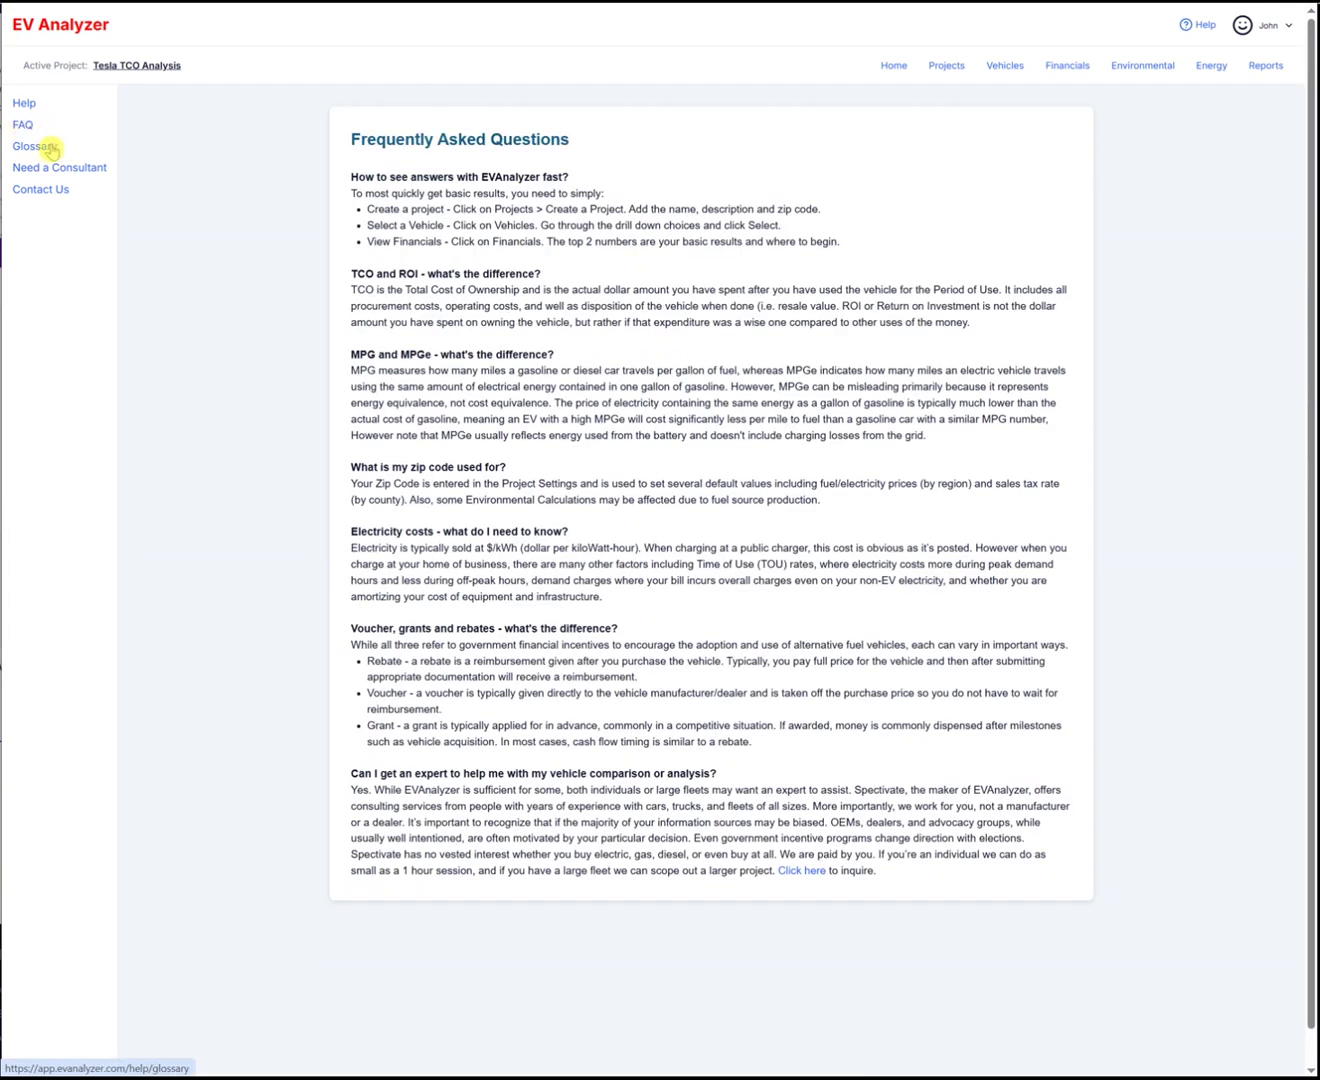
{"action": "left_click", "coordinate": [49, 149]}
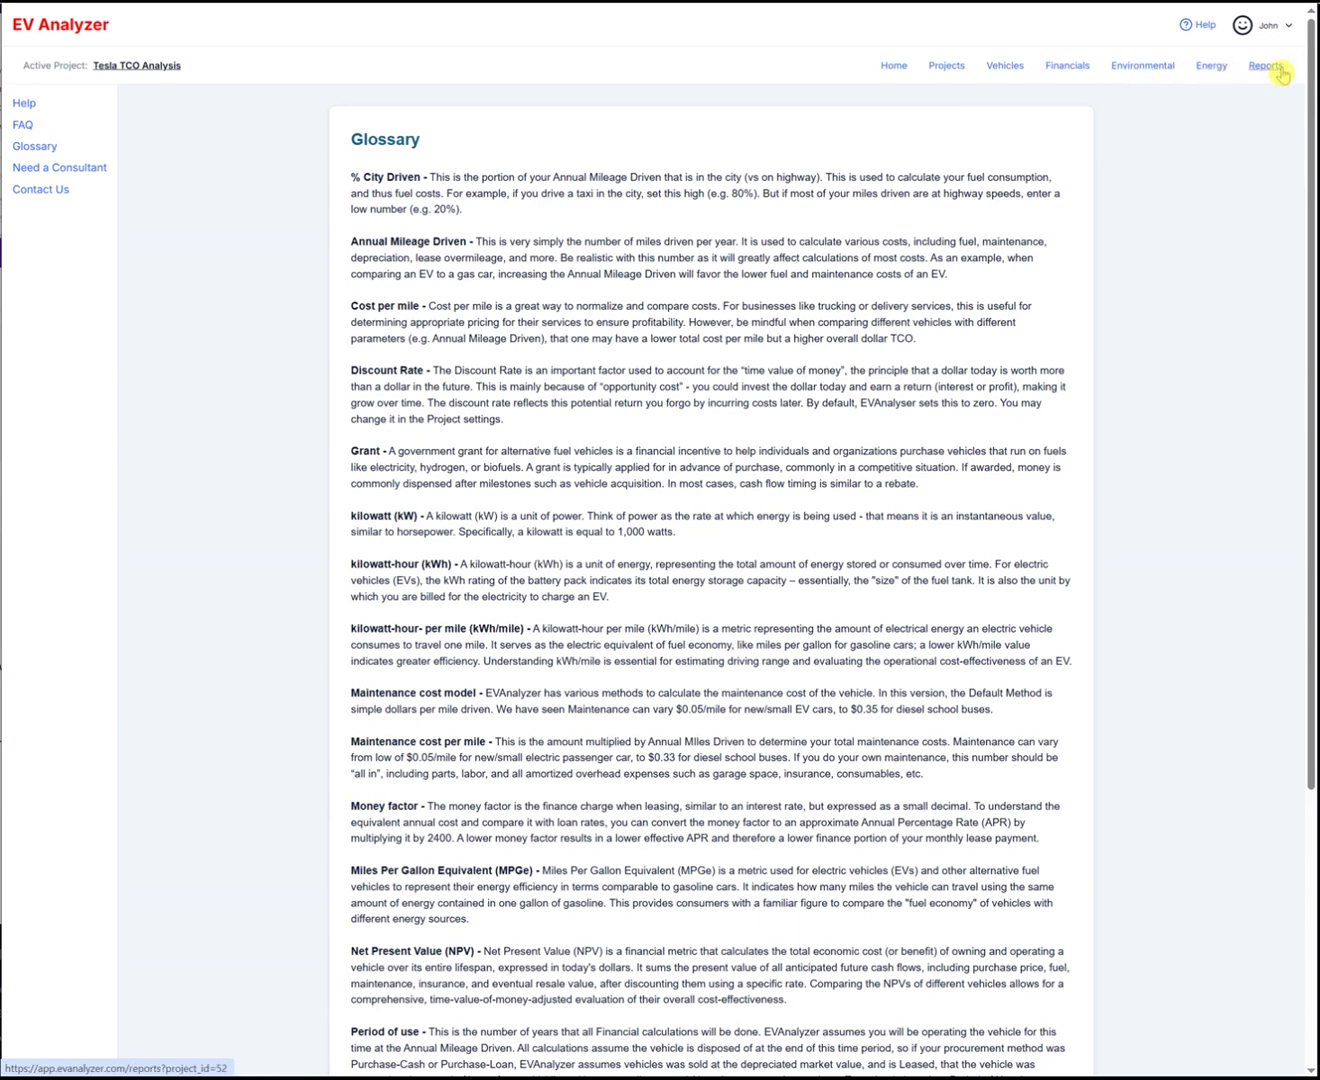
Check what the Environmental, Energy and Reports sections offer for the active project.
{"action": "left_click", "coordinate": [1151, 75]}
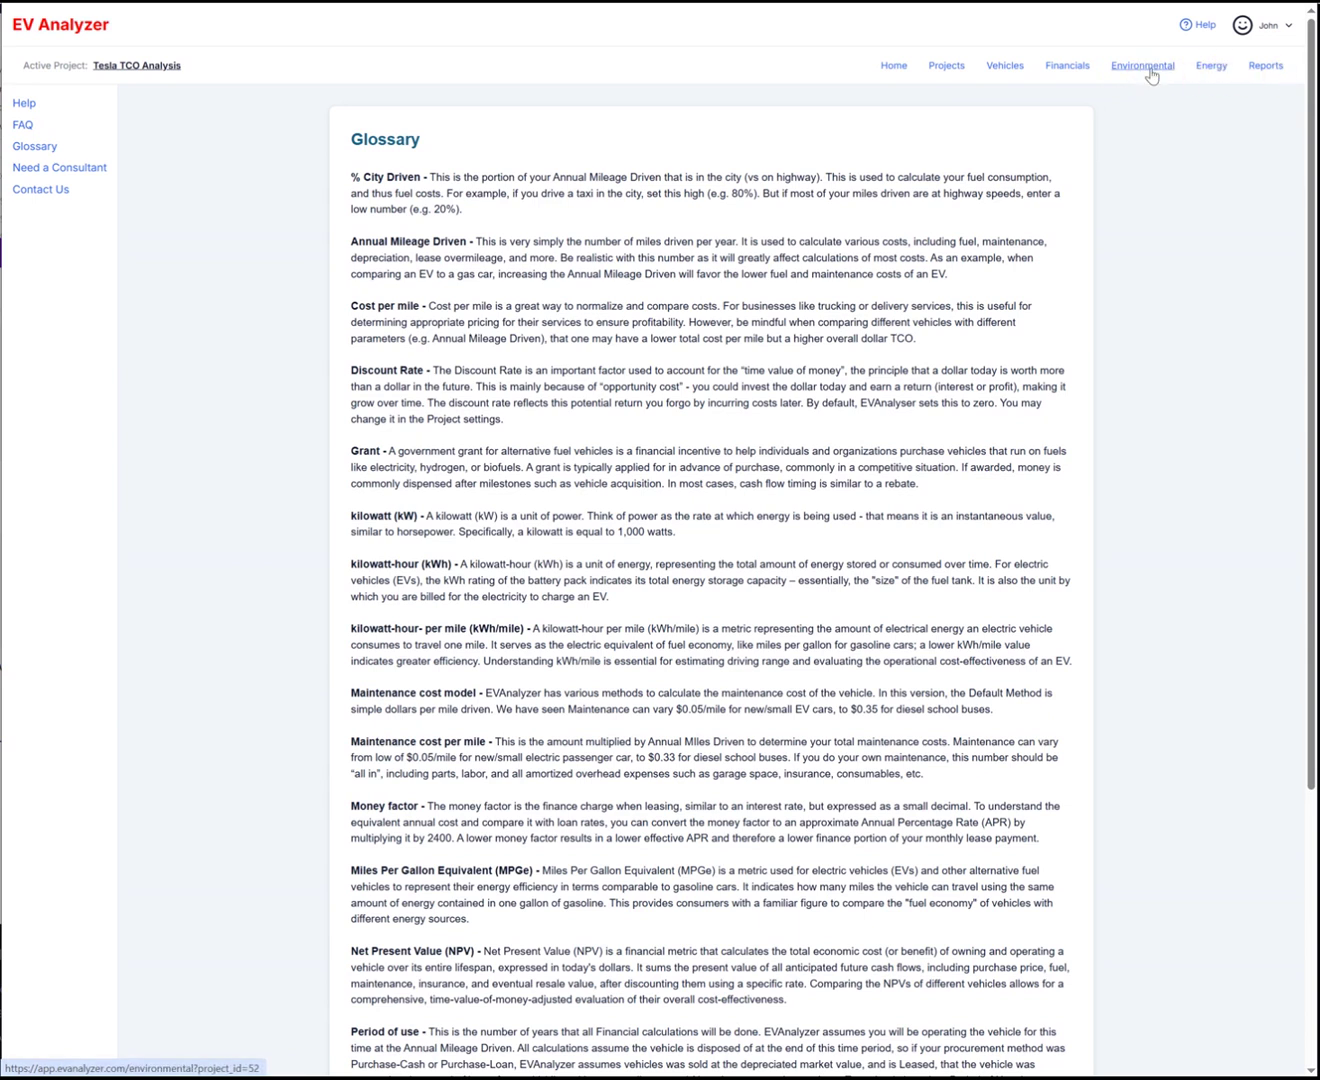
{"action": "left_click", "coordinate": [1266, 72]}
{"action": "left_click", "coordinate": [1153, 67]}
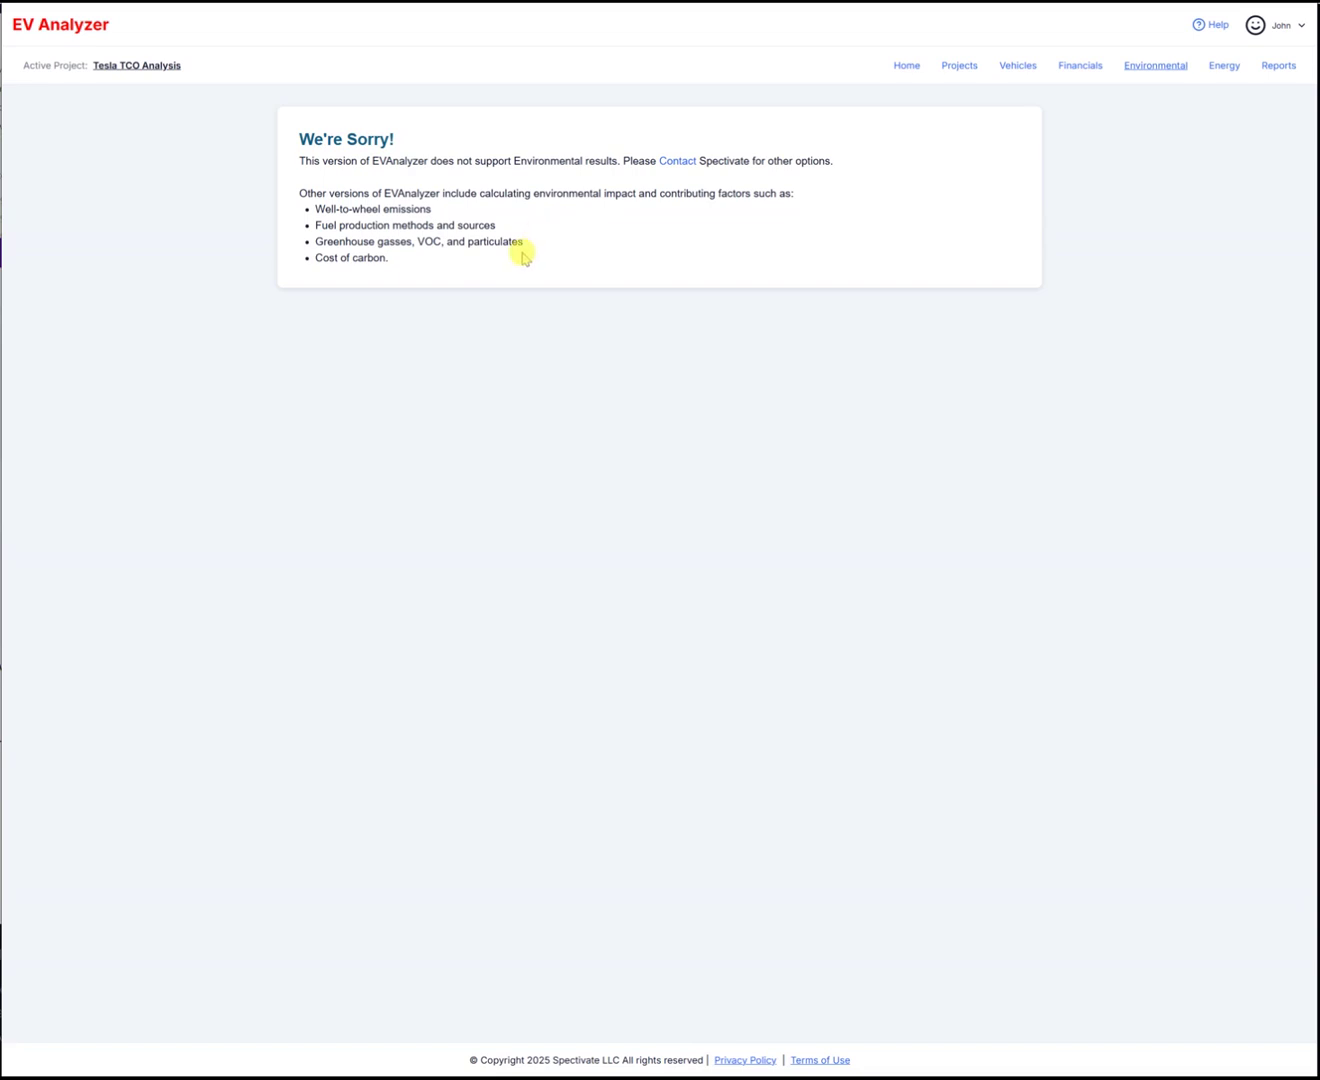
{"action": "left_click", "coordinate": [1226, 67]}
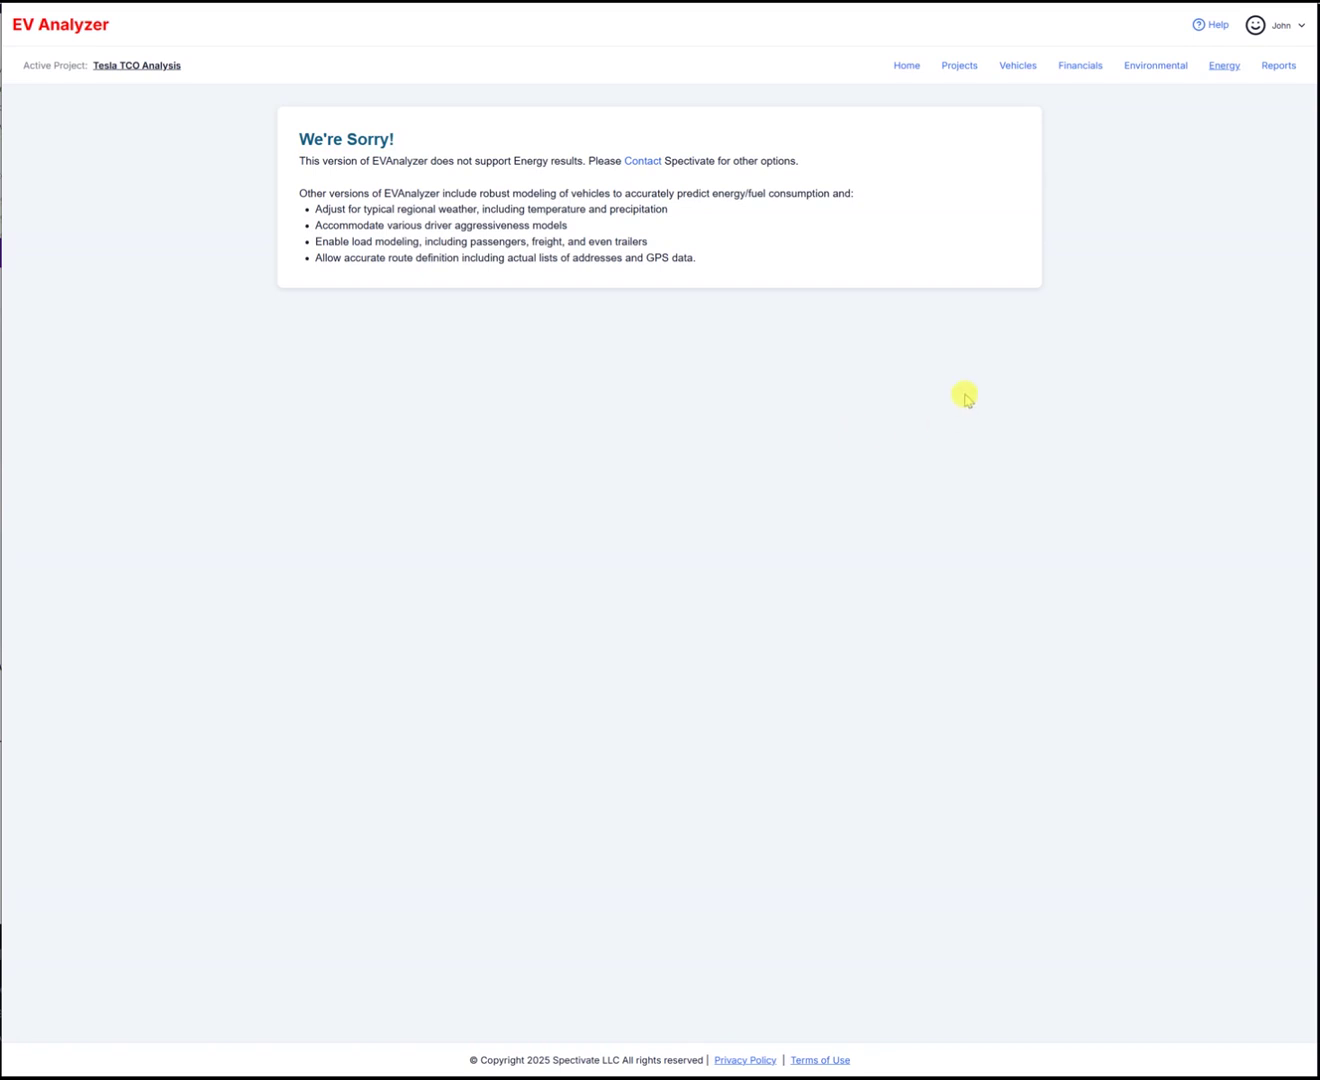
{"action": "left_click", "coordinate": [1276, 67]}
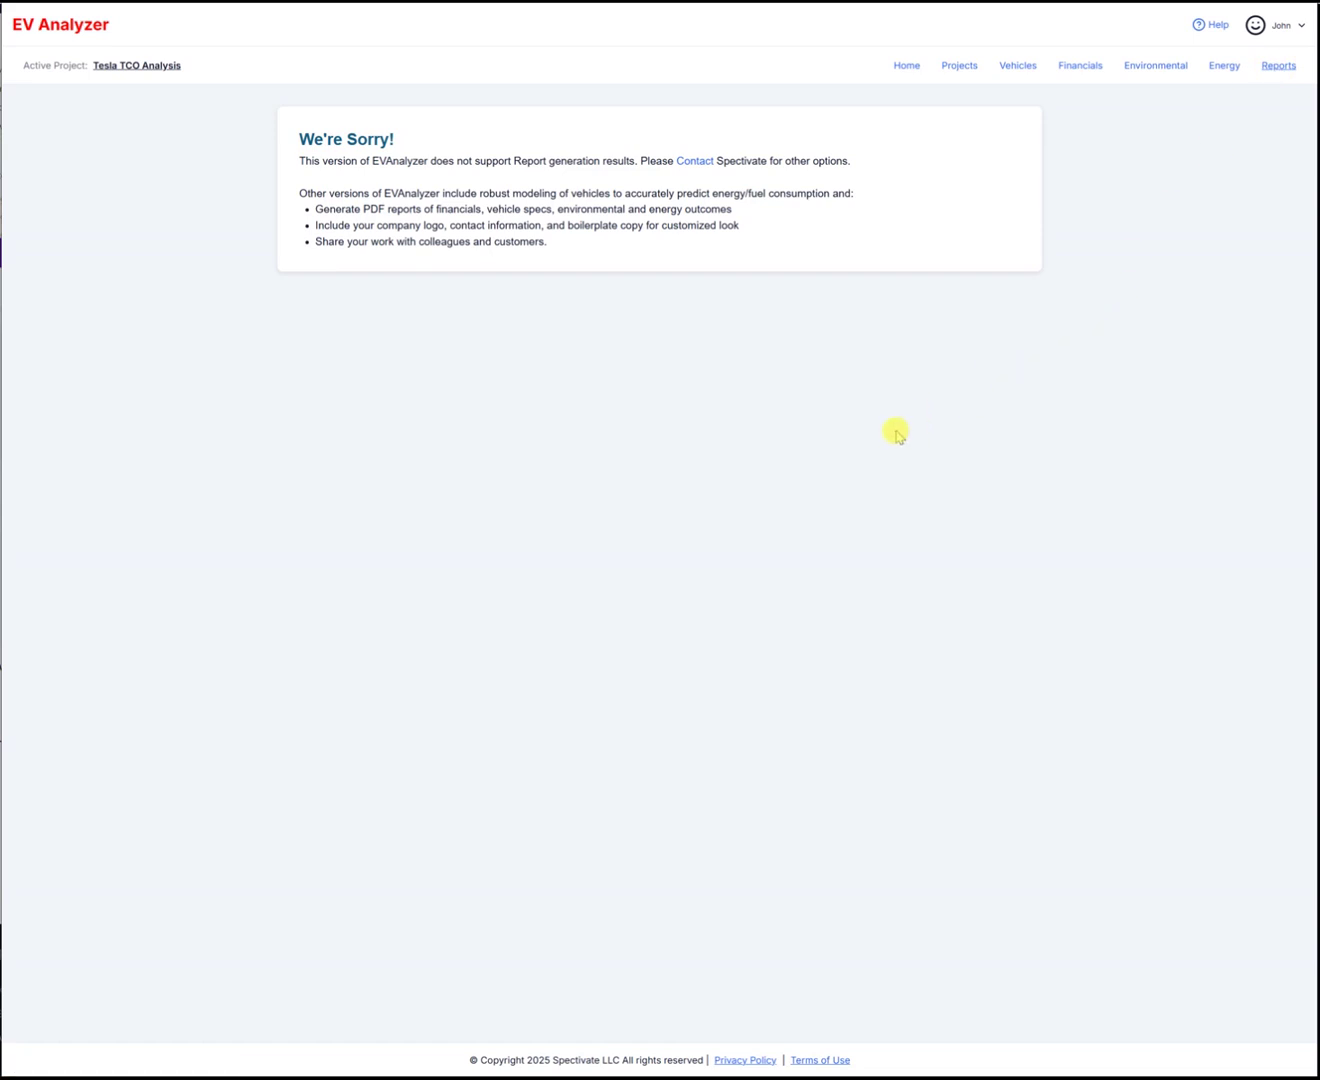